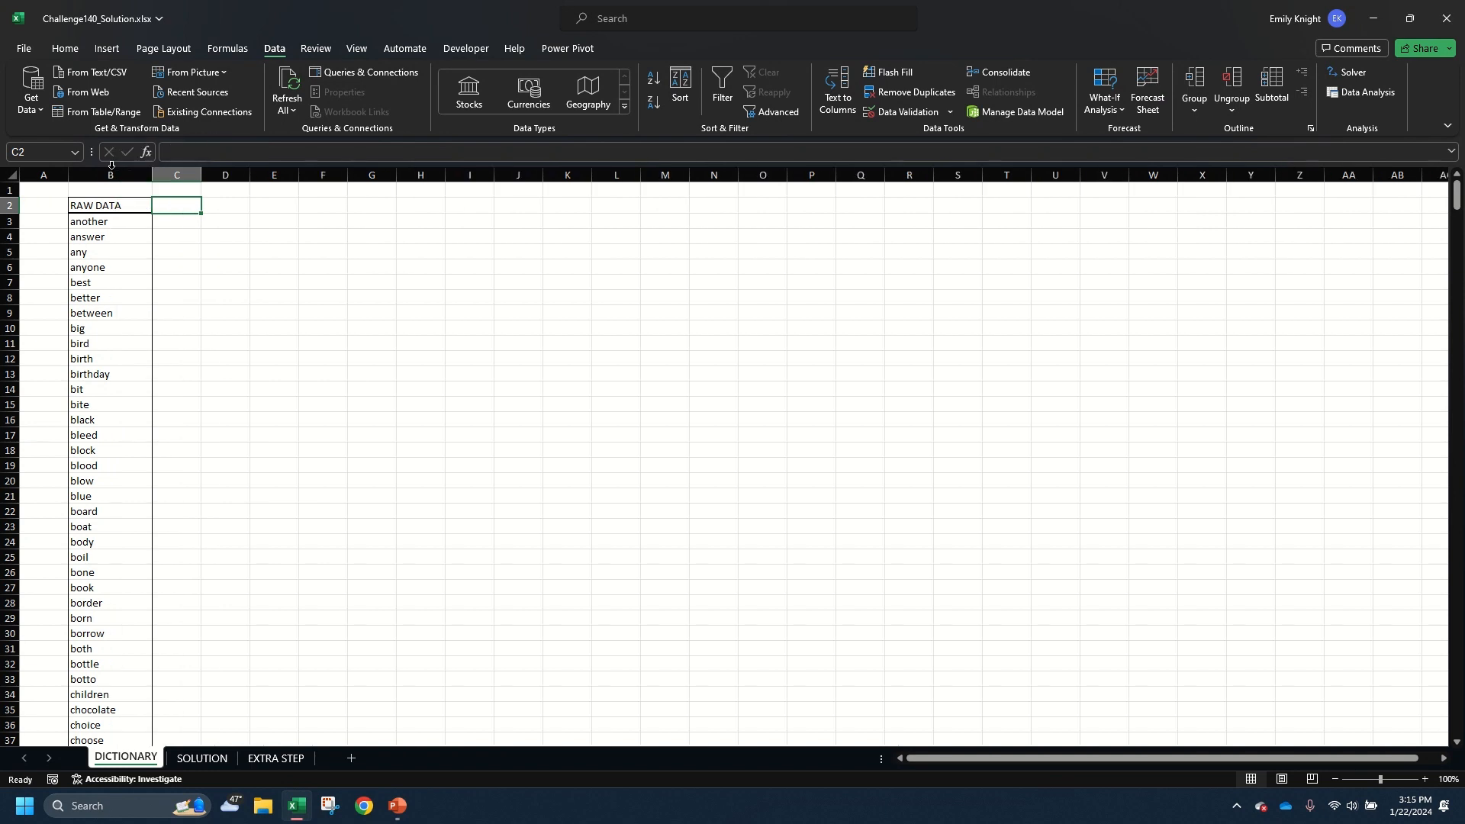
Open the SOLUTION sheet and examine the LENGTH CHECK formula in C3 and its reference cell C1
click(212, 763)
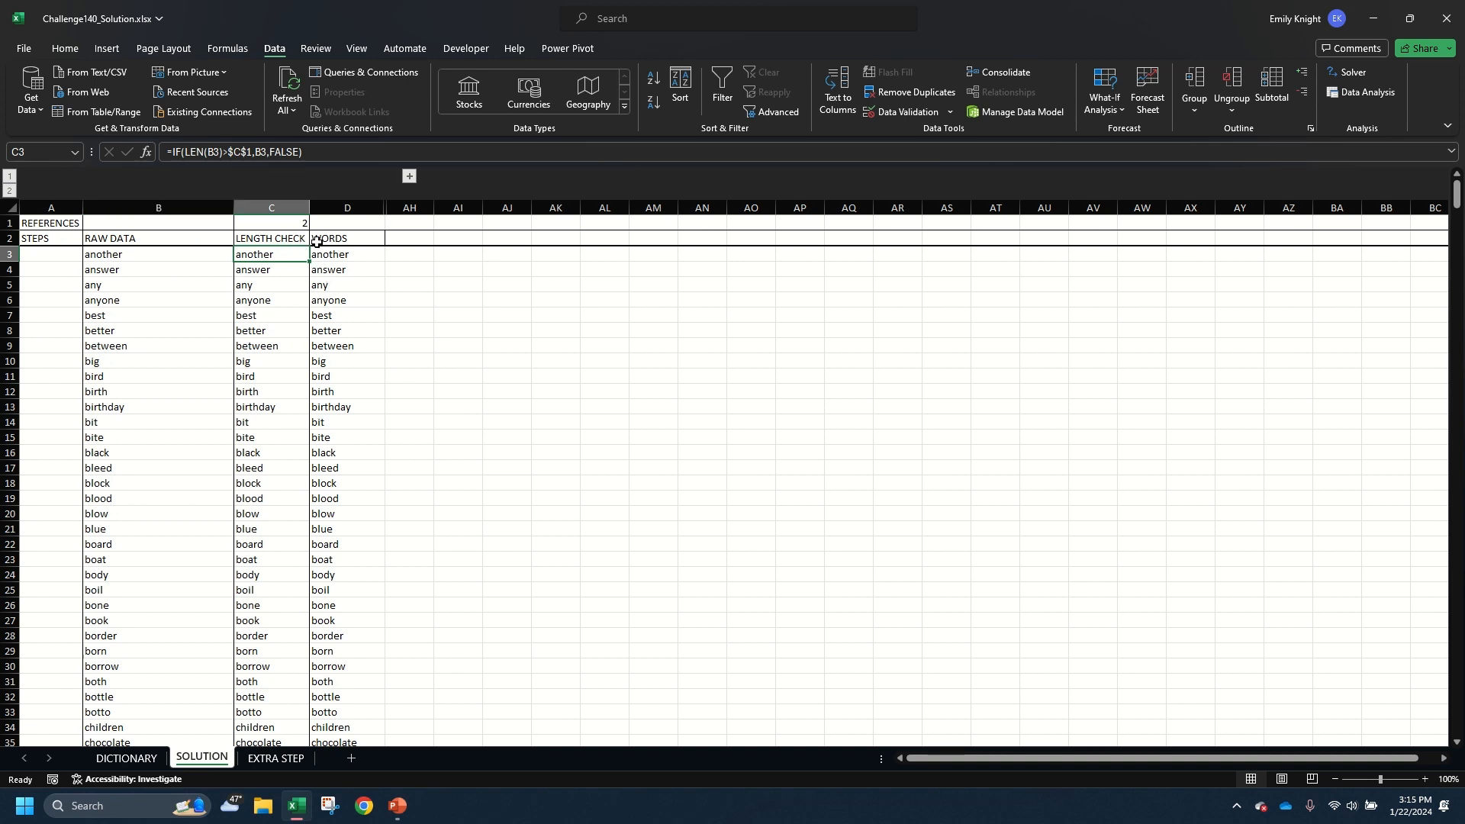
click(225, 153)
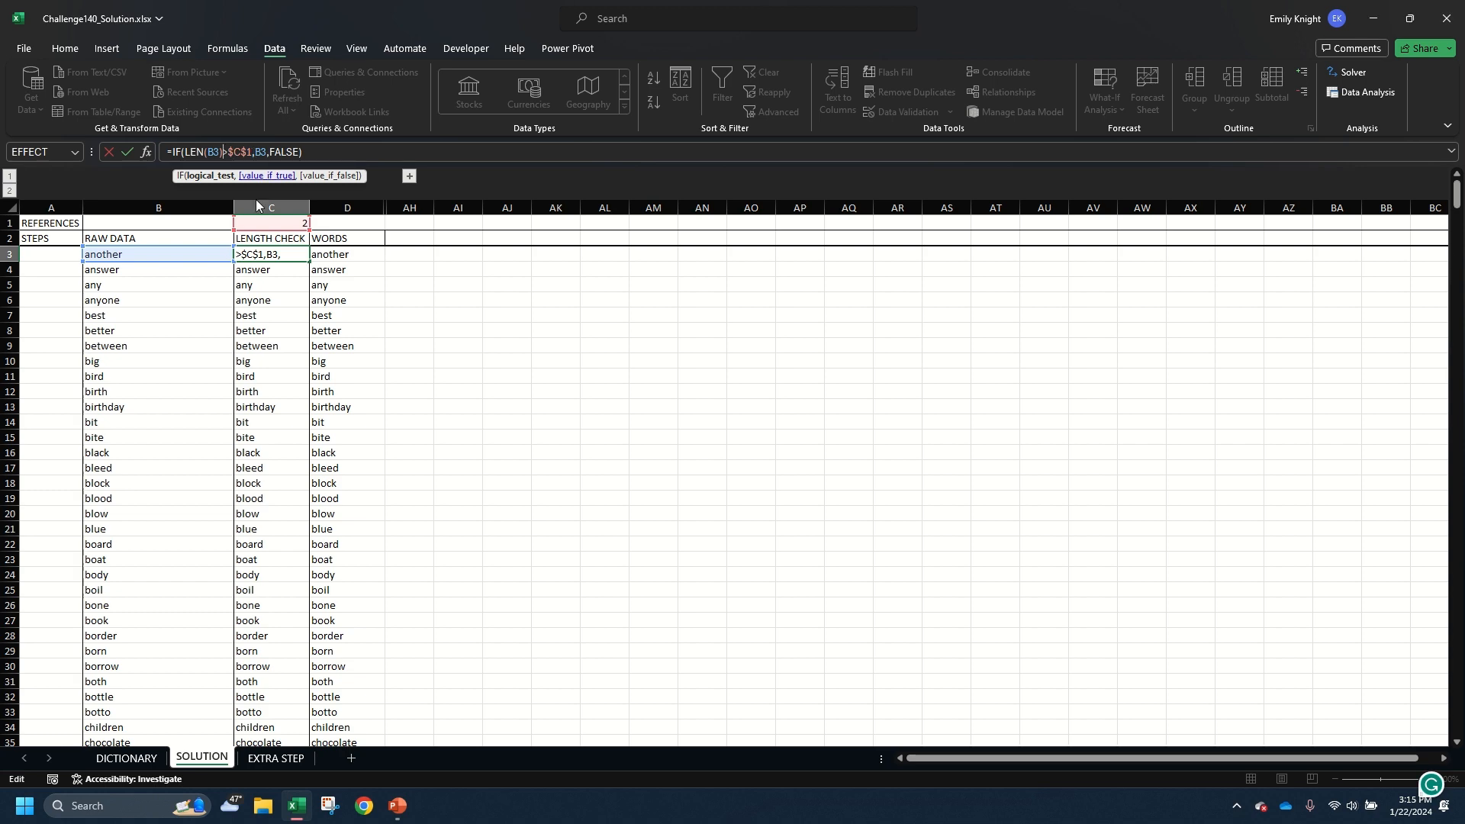
click(278, 225)
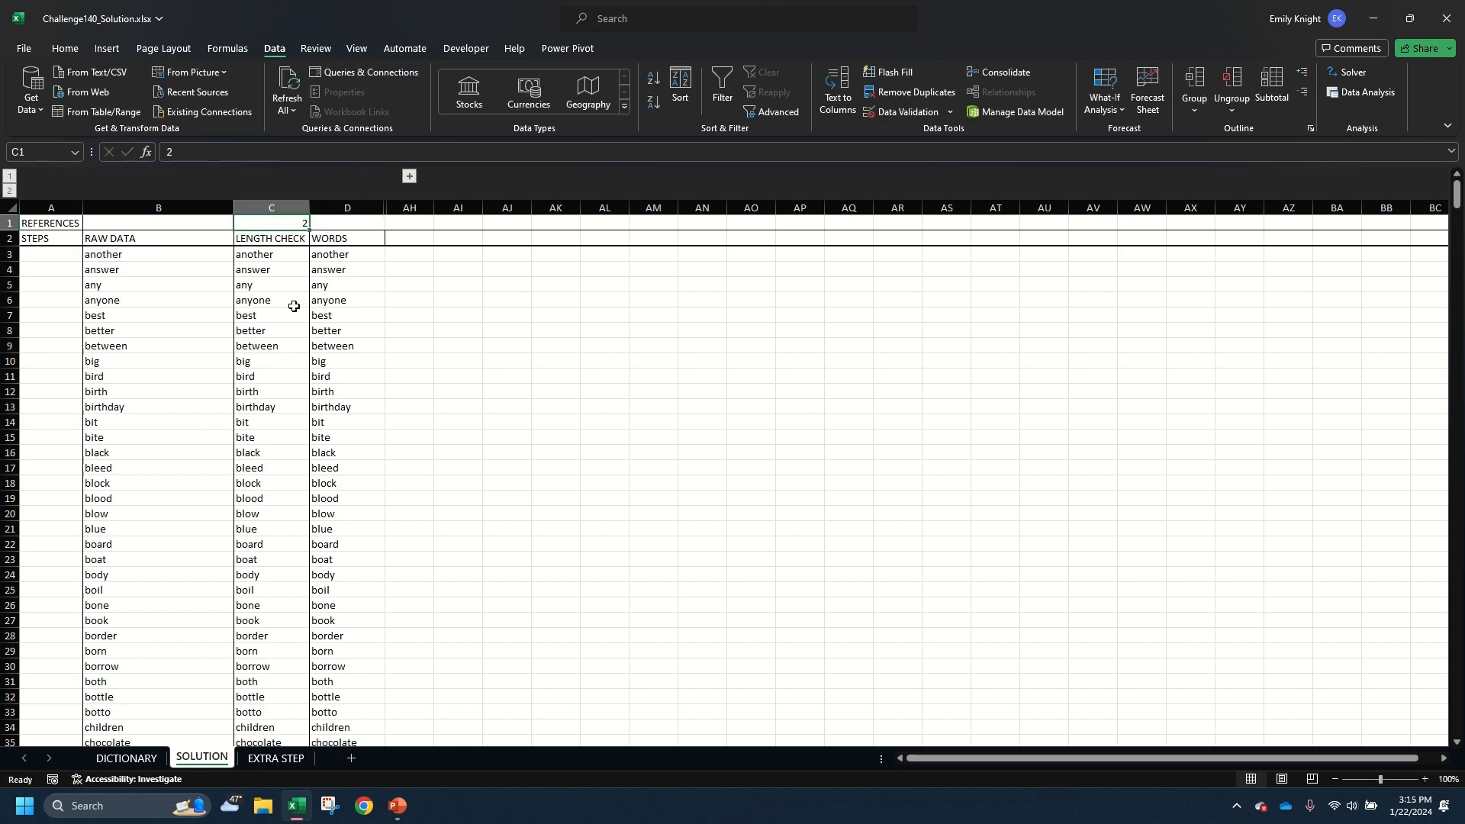
Compare the LENGTH CHECK formulas for the words "if" in row 48 and "ice" in row 46
scroll(277, 429, down, 10)
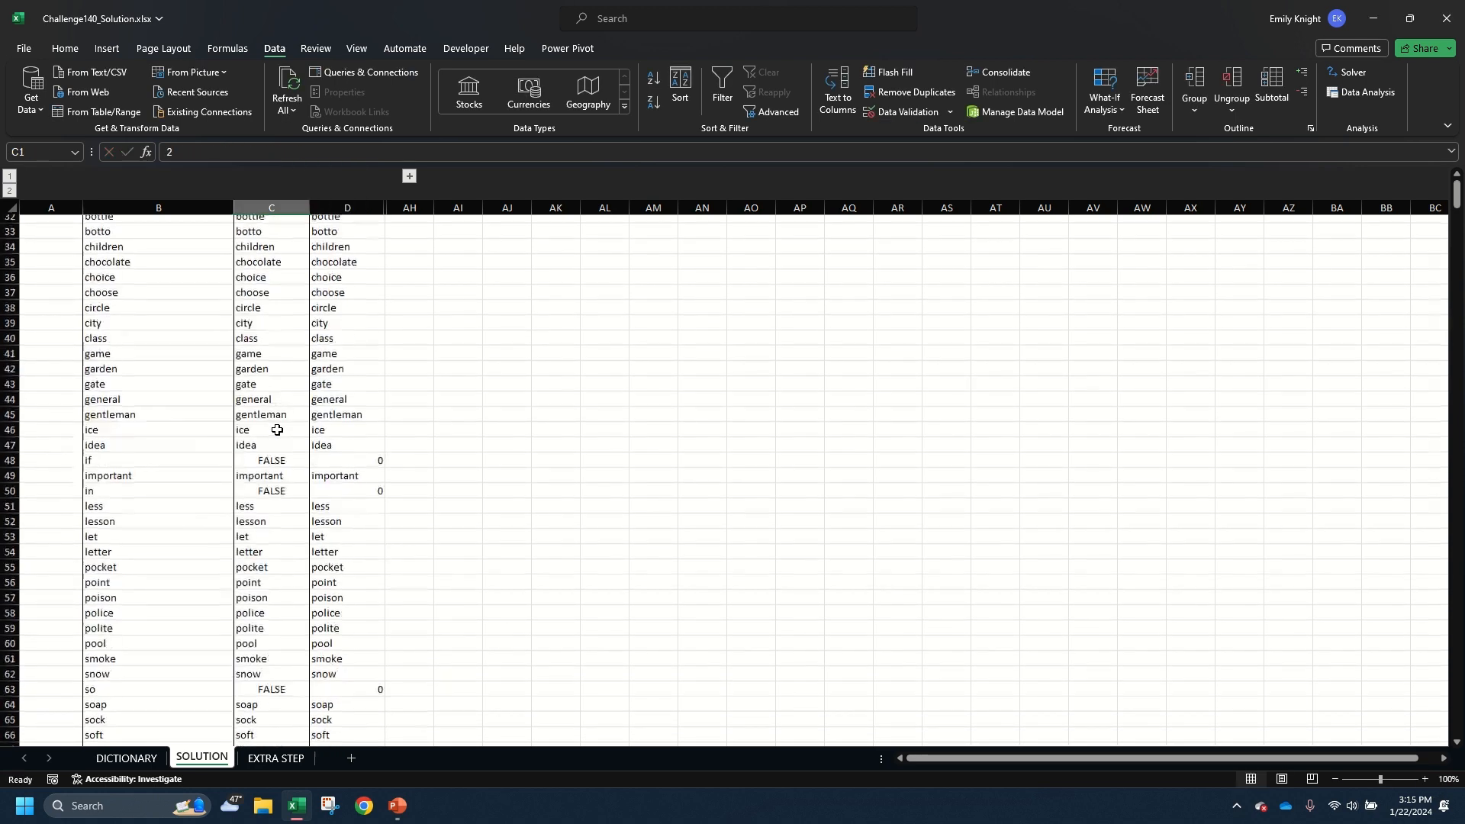
click(283, 461)
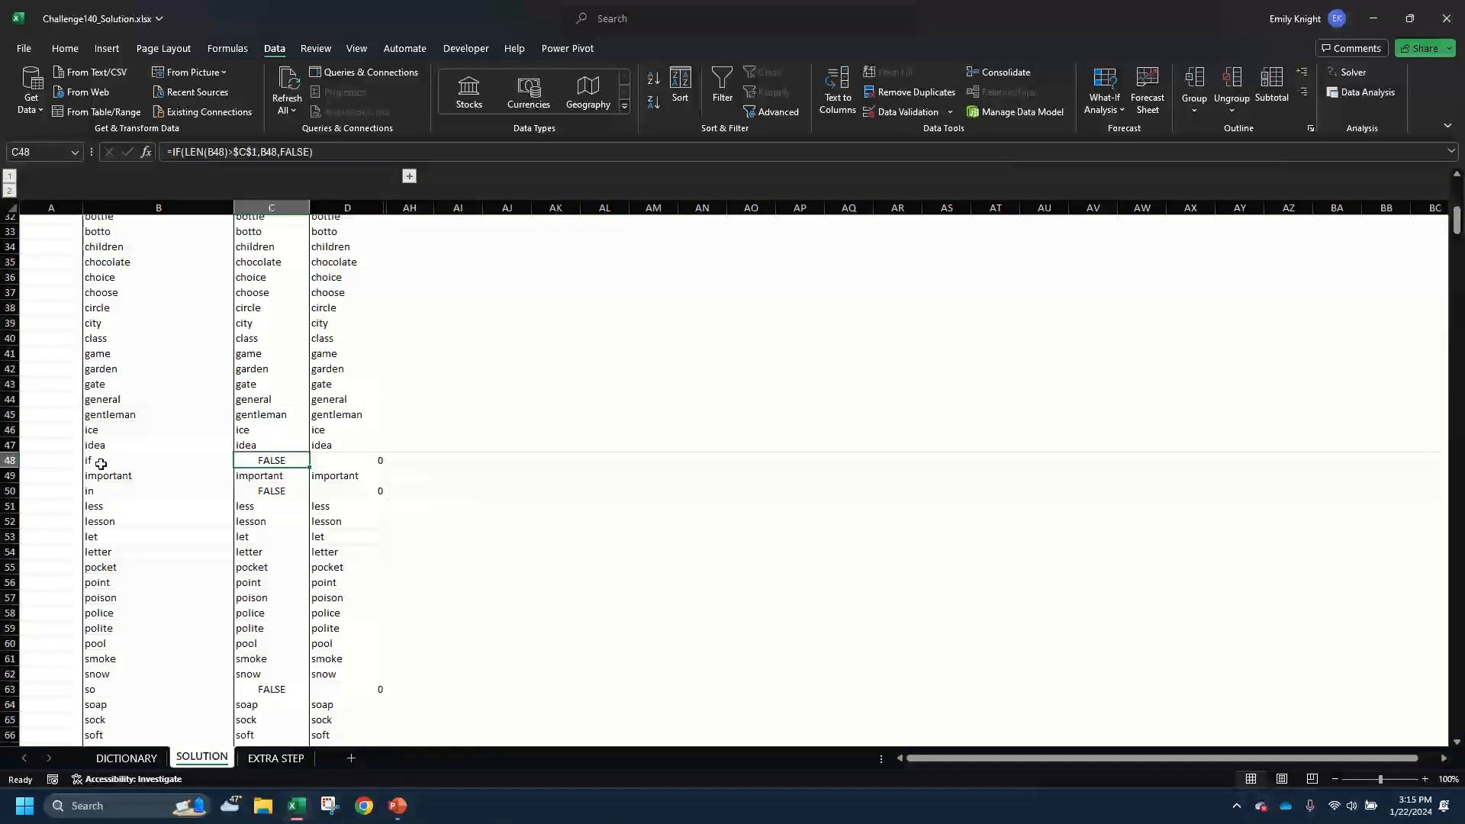
click(98, 467)
click(244, 463)
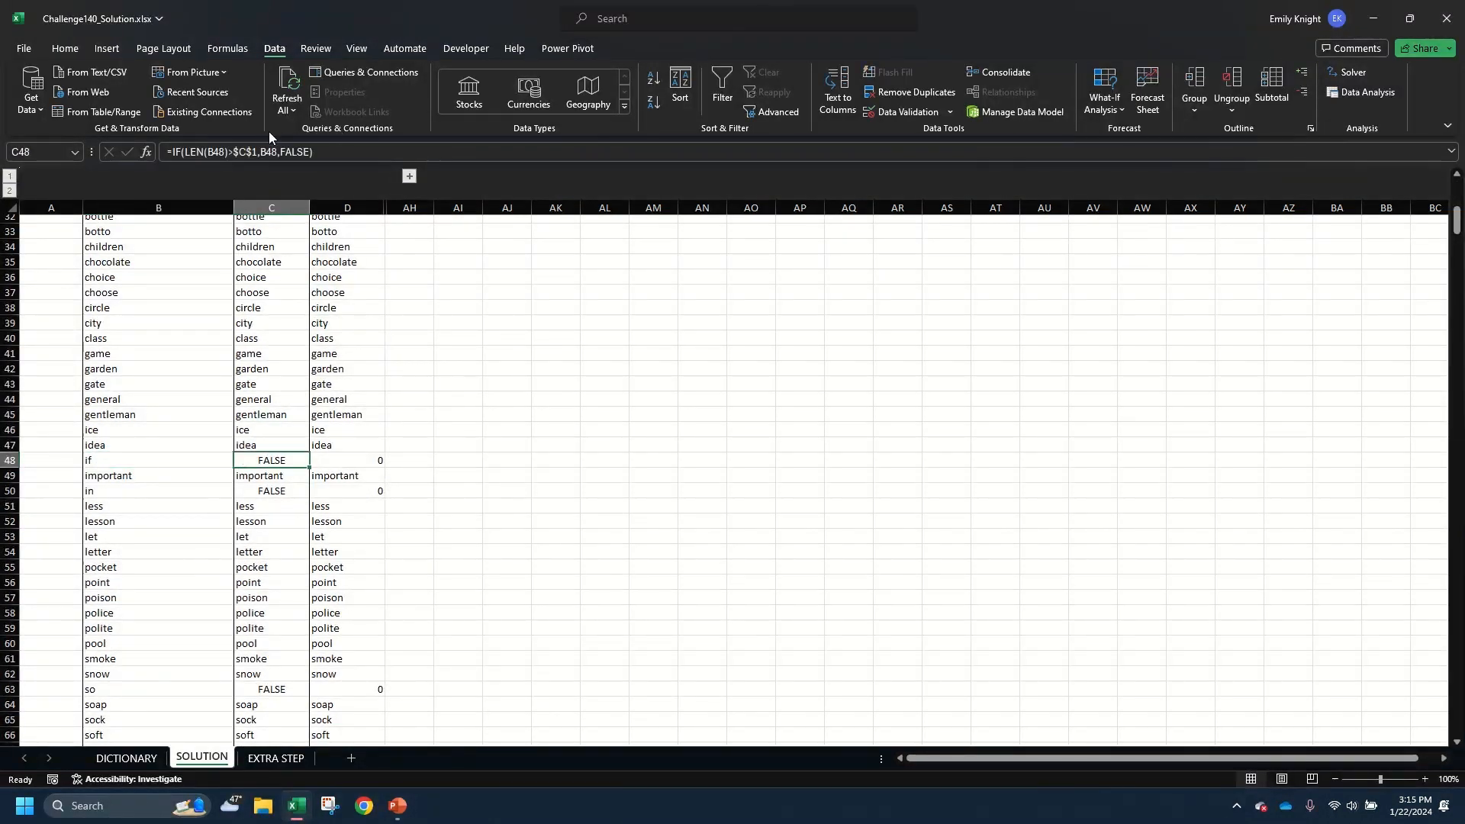
click(269, 427)
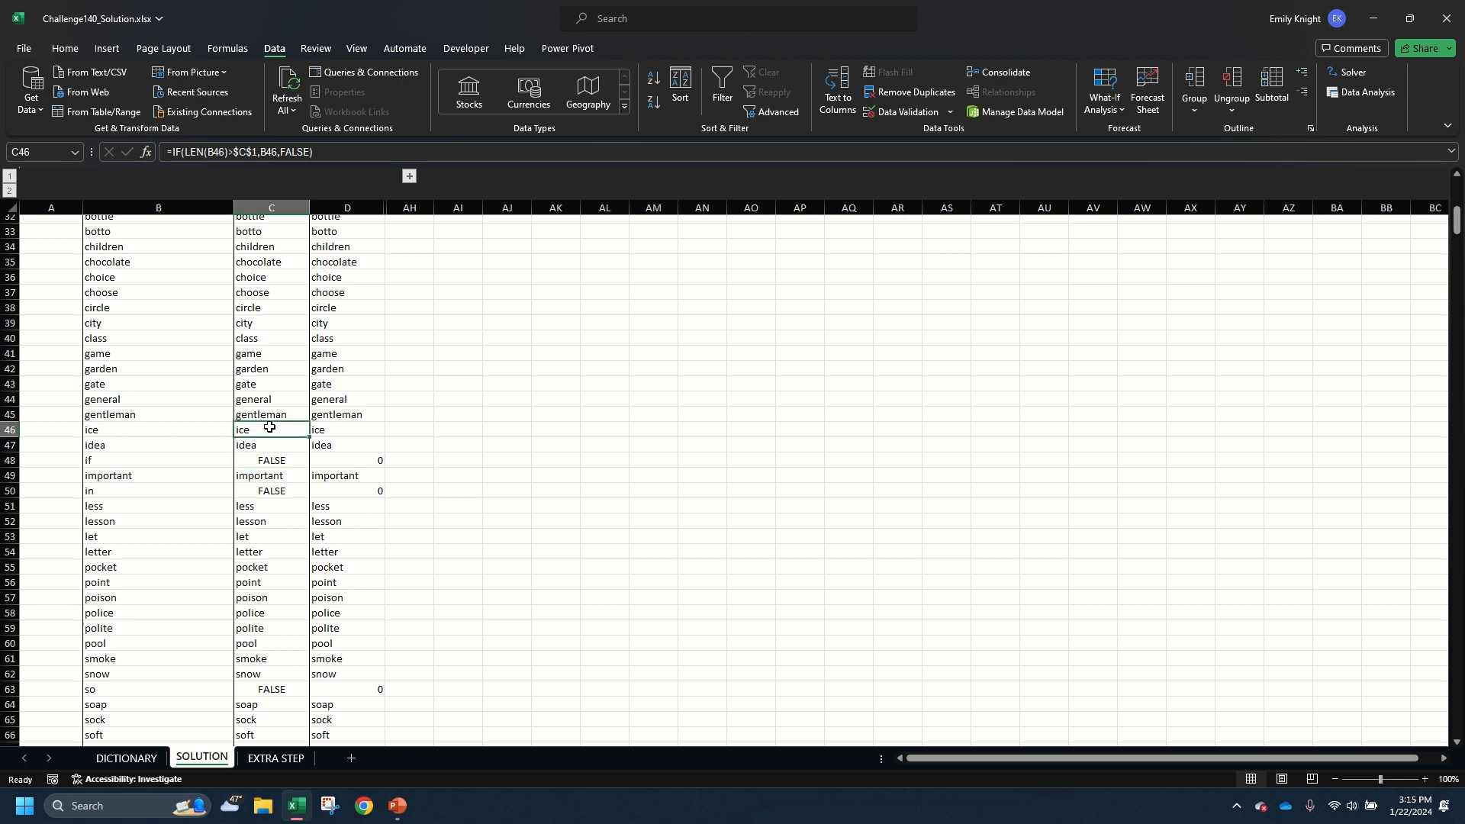
click(263, 152)
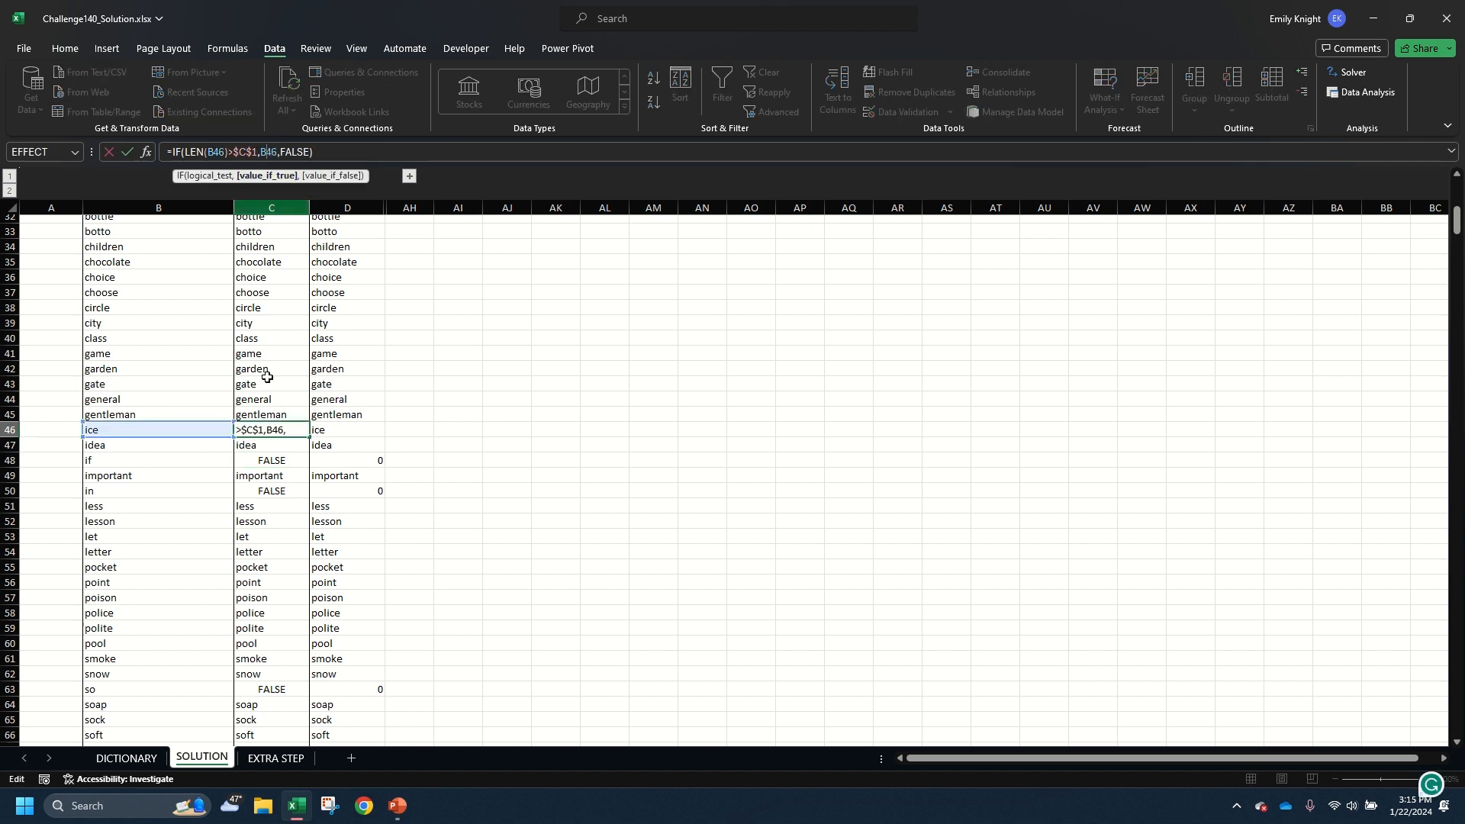
key(Escape)
Examine the WORDS formula in D48 together with the LENGTH CHECK cell C48 it refers to
click(353, 458)
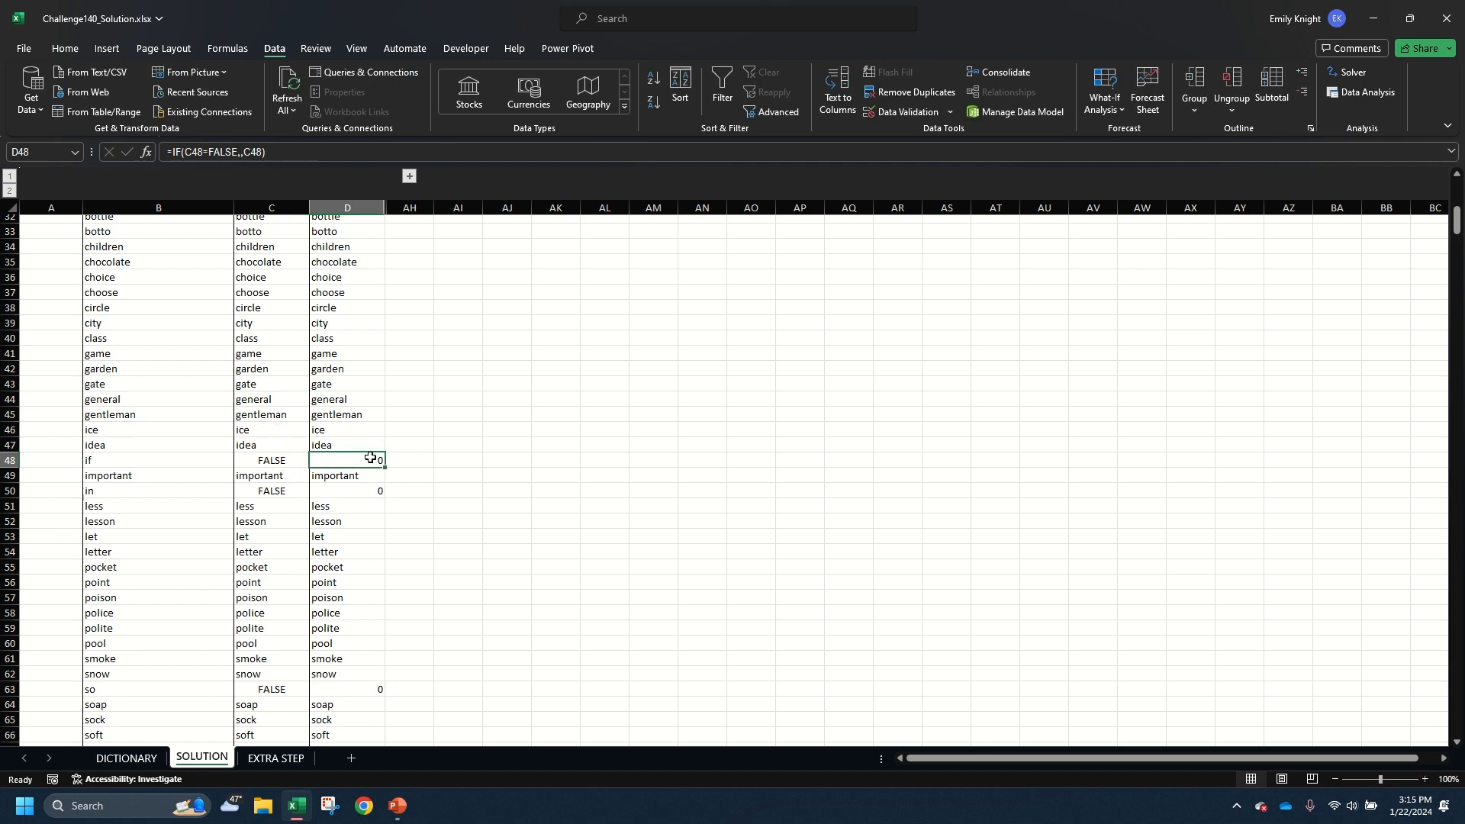
scroll(370, 457, up, 2)
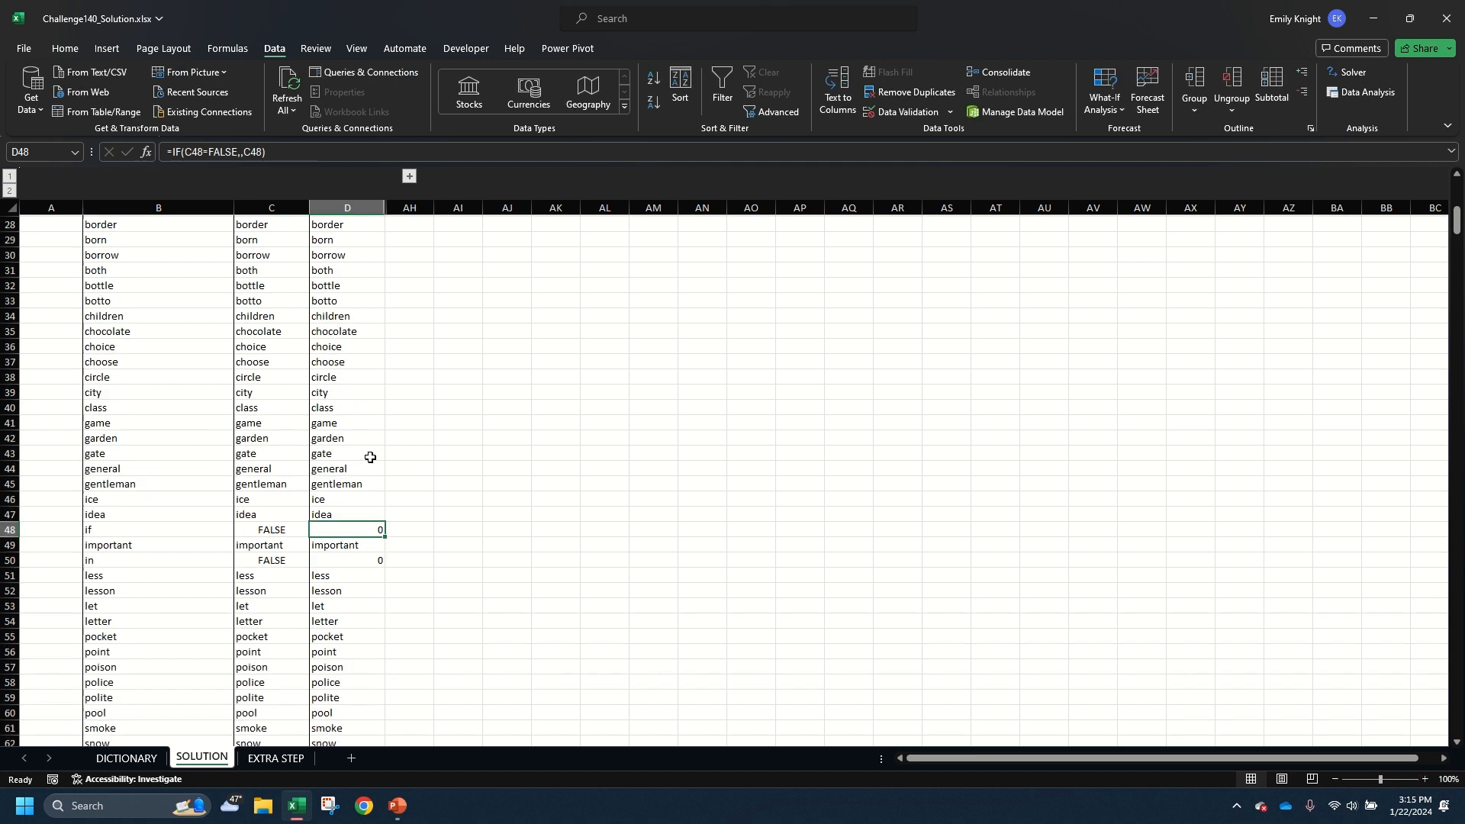
click(273, 530)
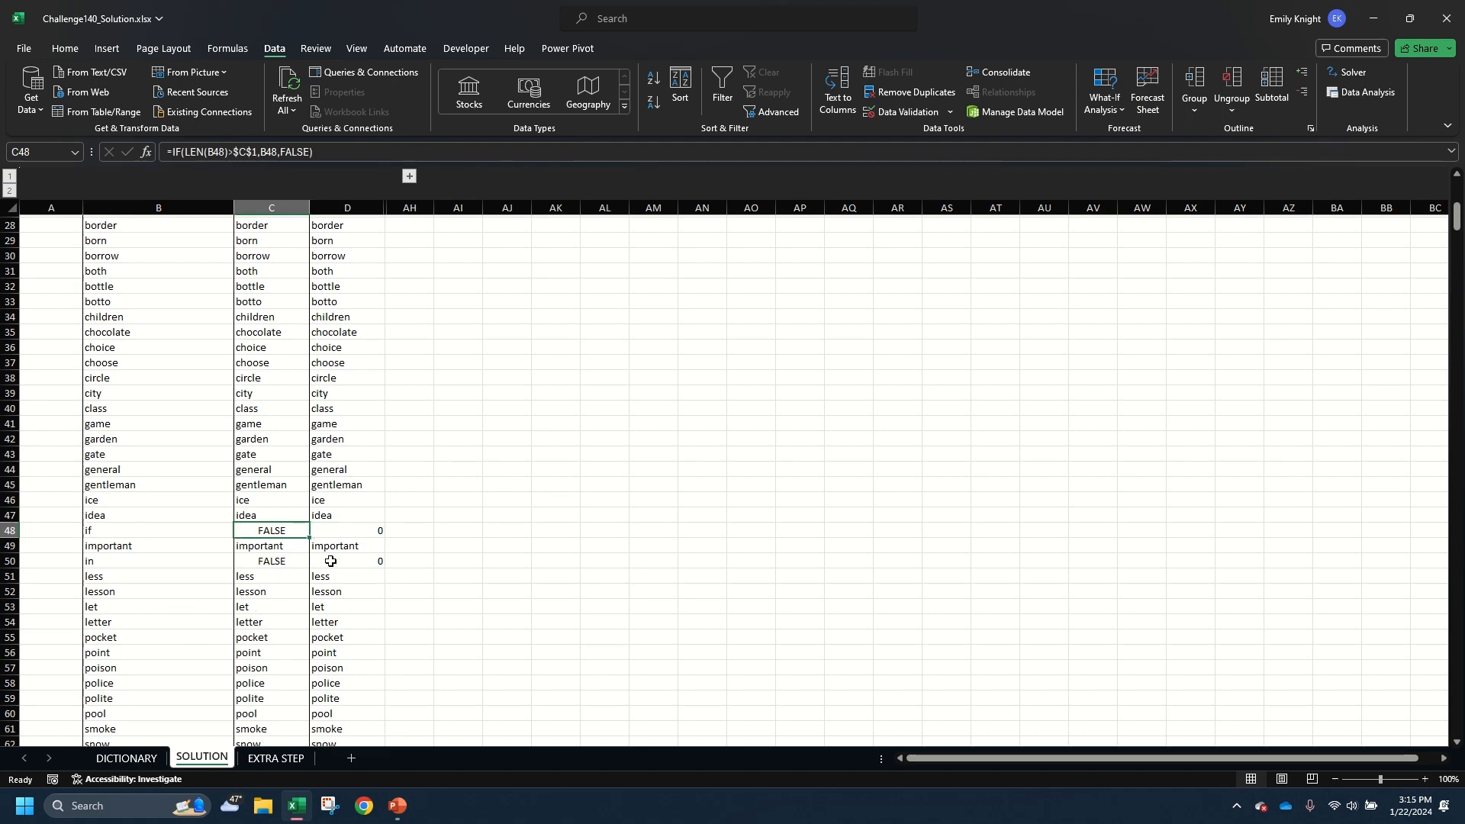
click(359, 528)
Expand the collapsed column group after WORDS and inspect the letter-match formula in E3 with its word in D3 and letter in E1
scroll(382, 549, up, 9)
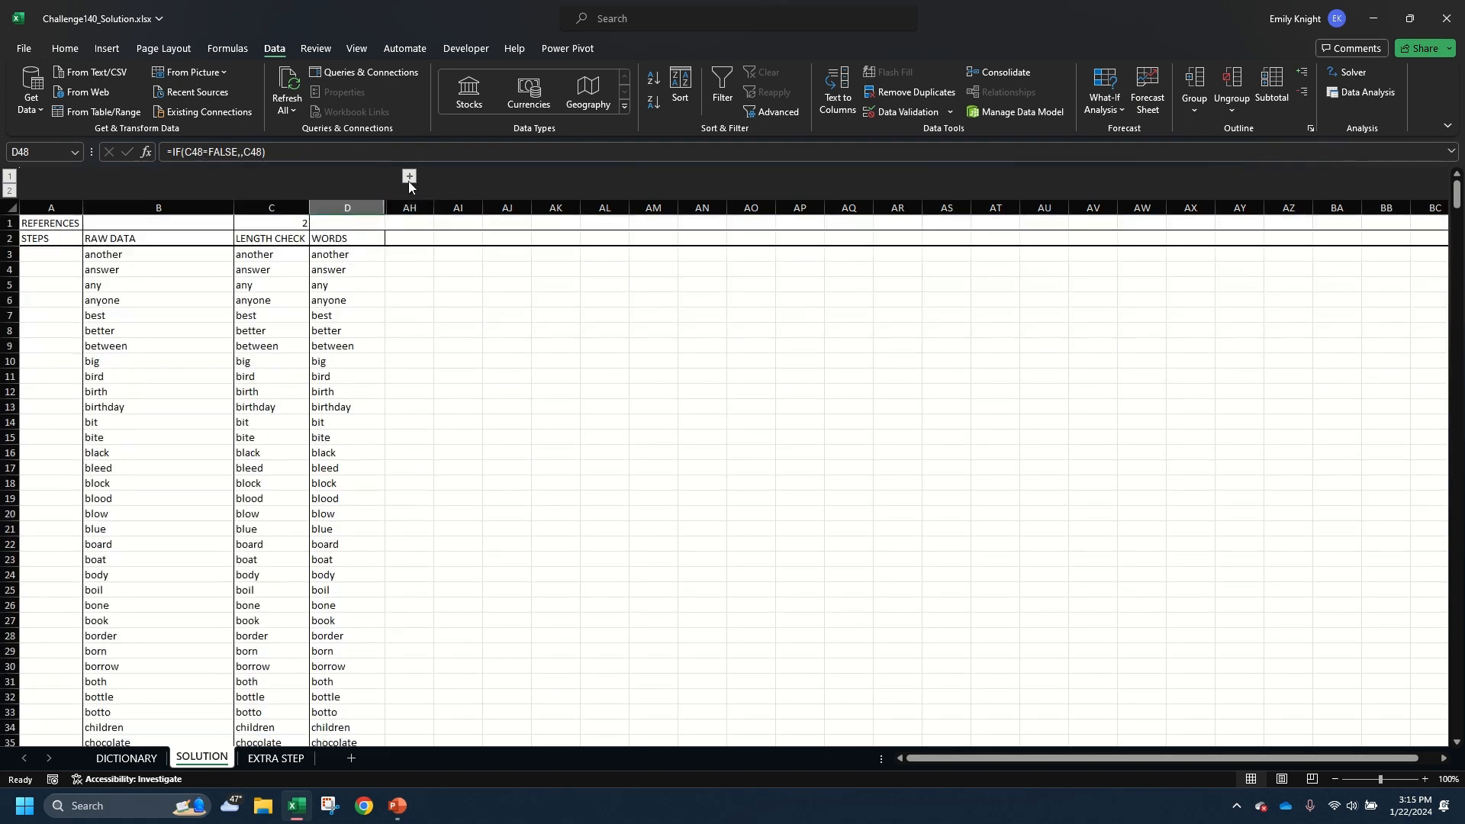
click(409, 176)
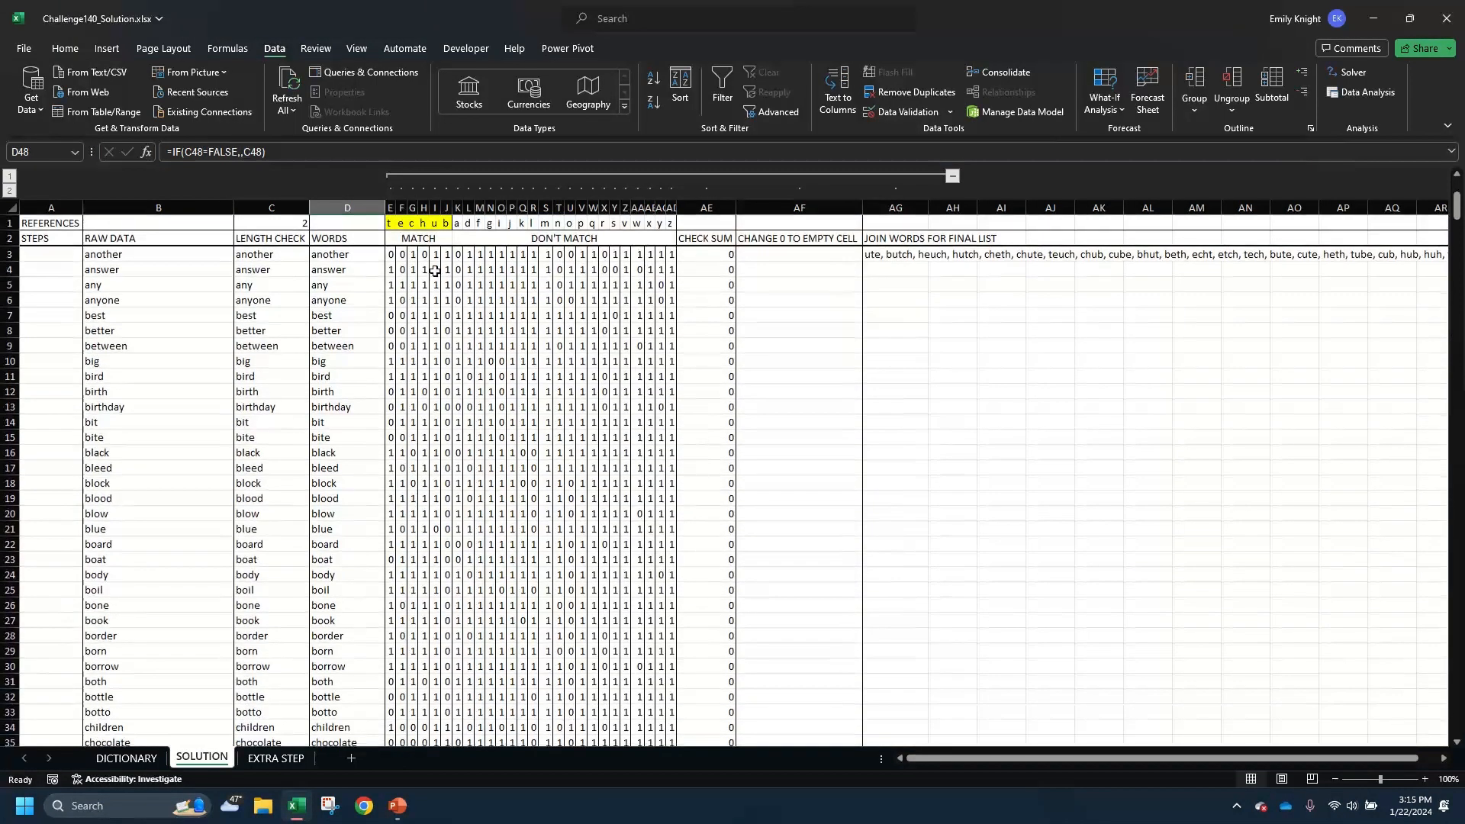
click(391, 255)
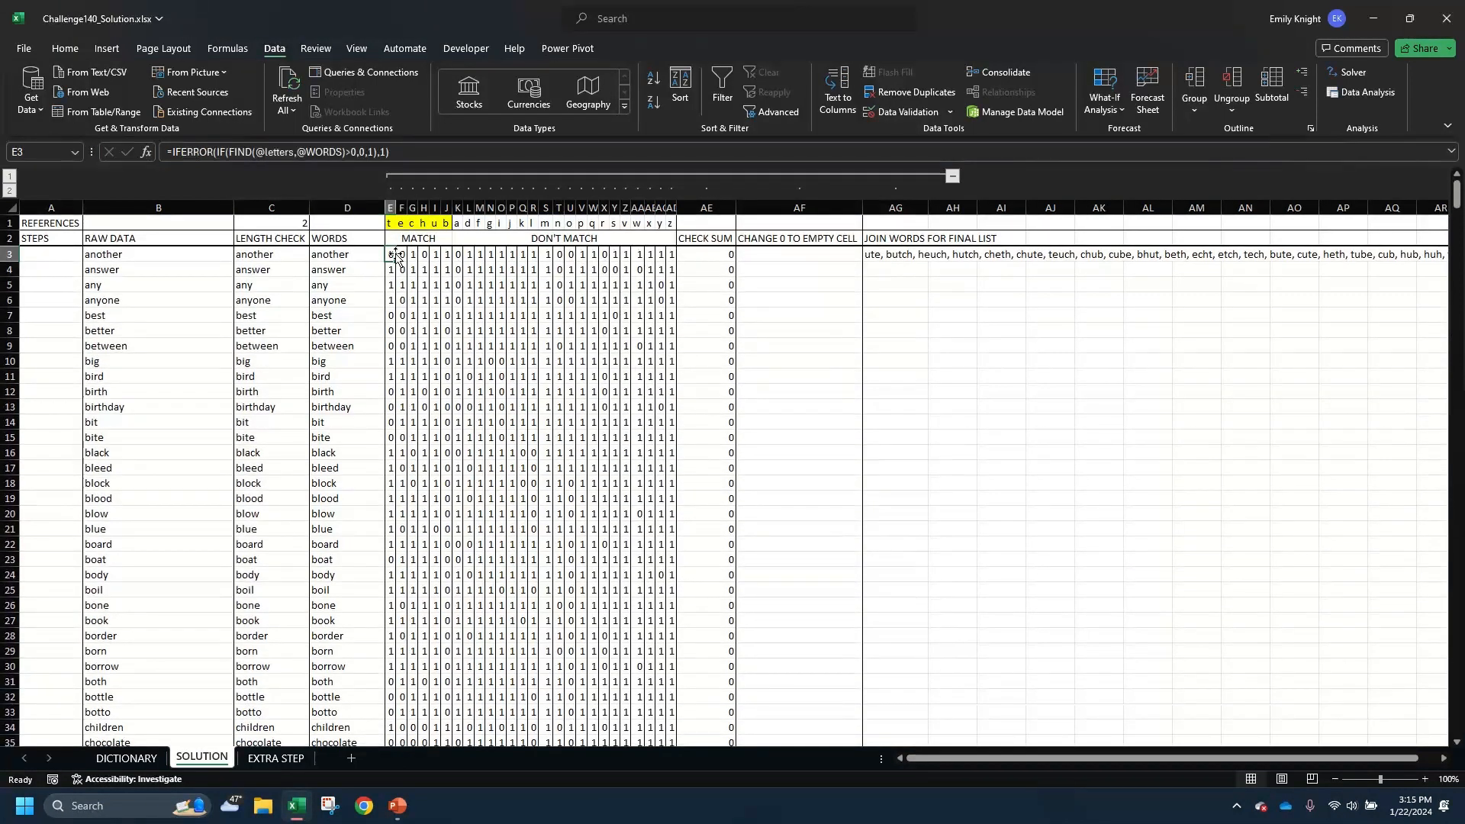
click(357, 254)
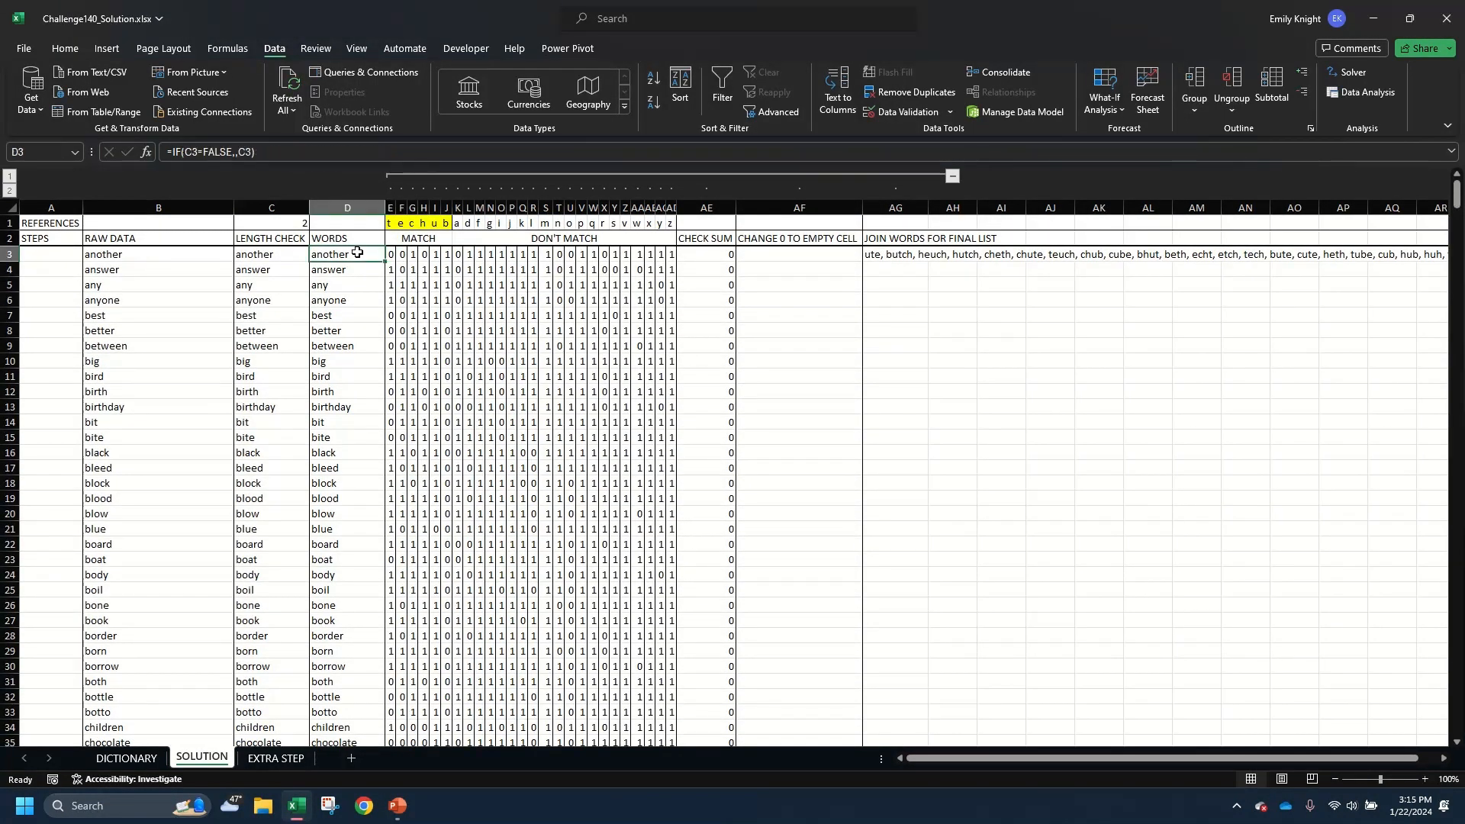
click(390, 222)
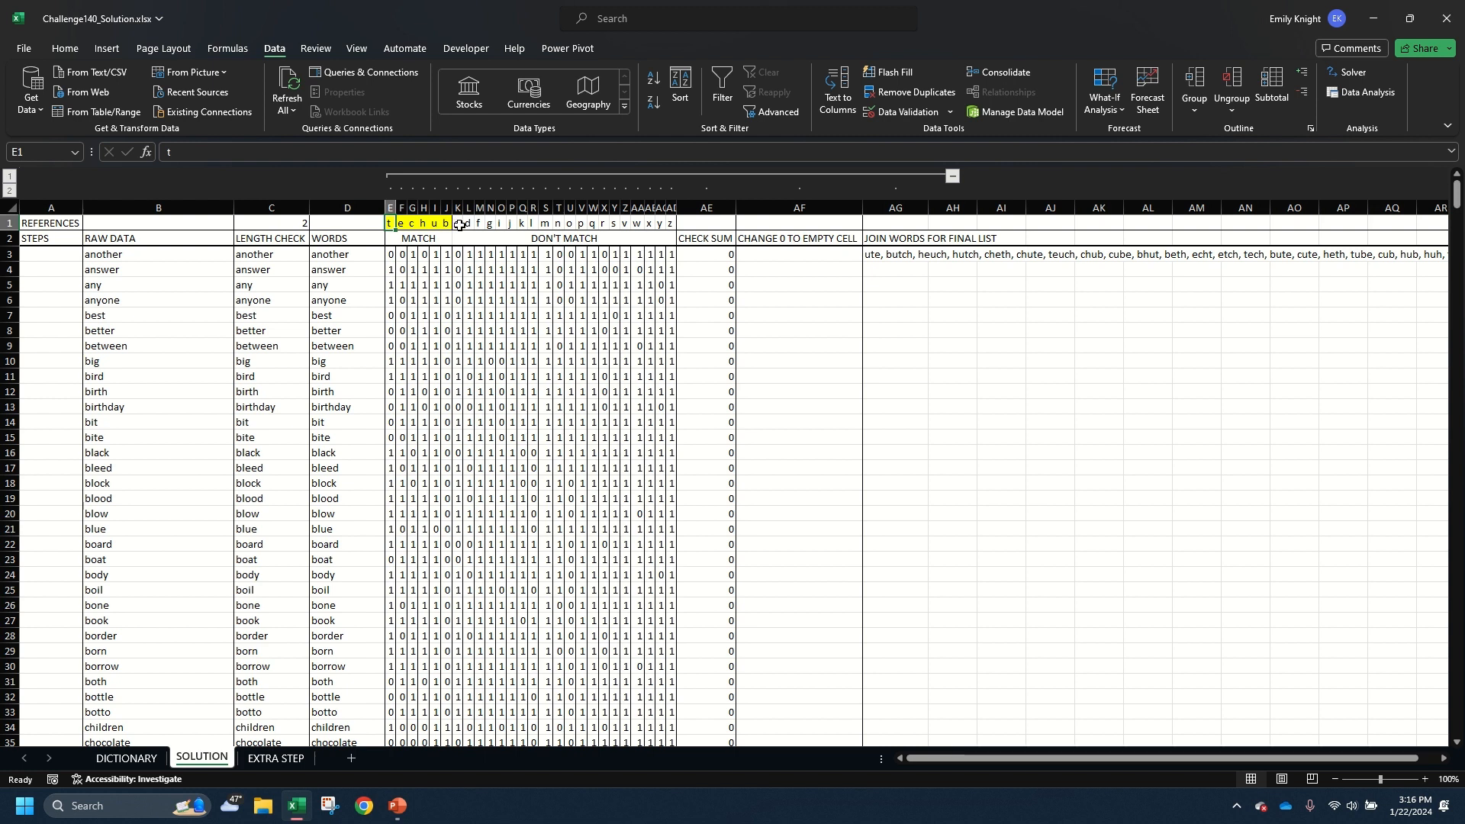
click(393, 253)
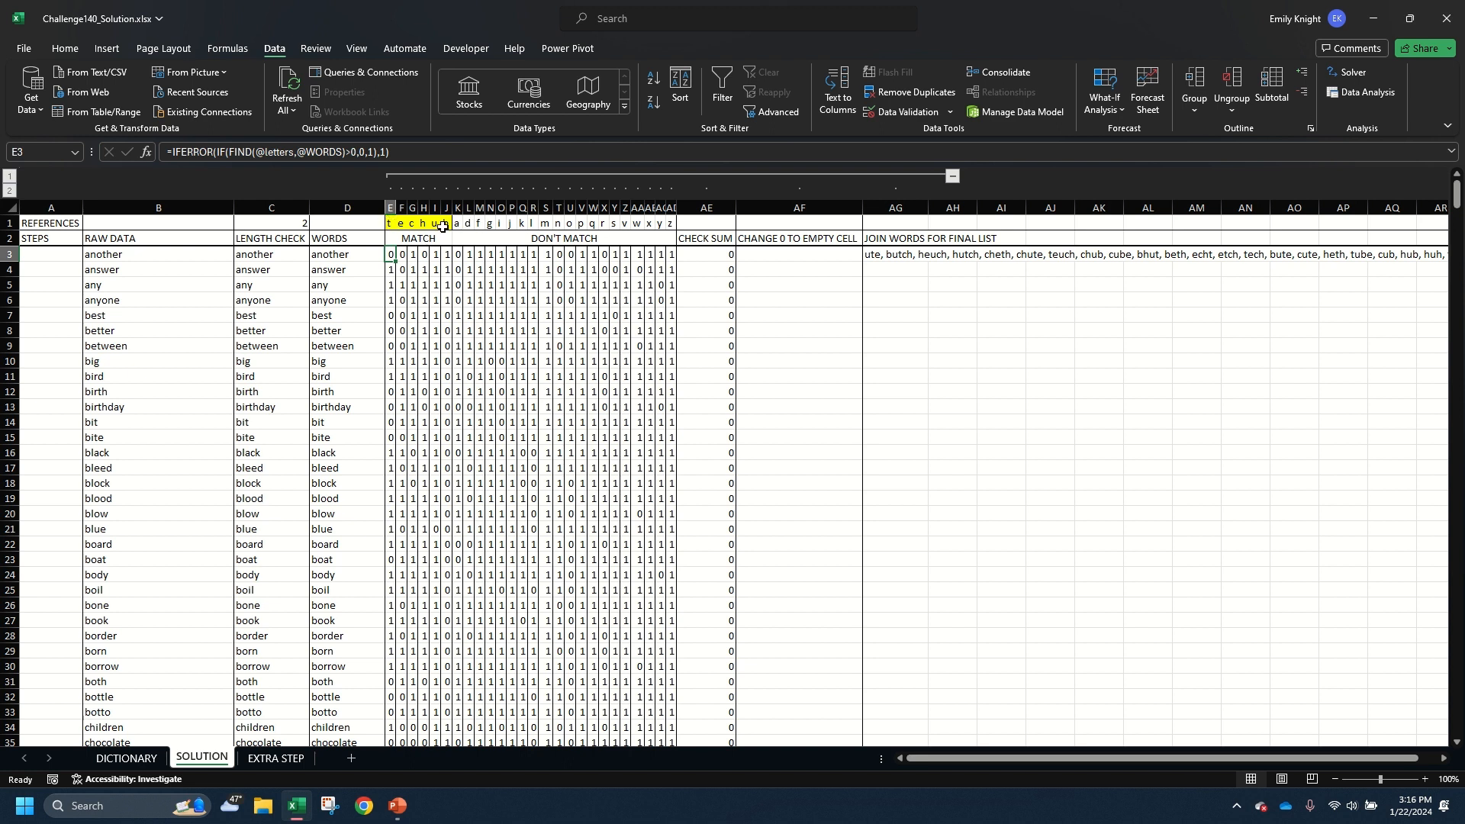
Check the value-if-false argument of the formula in E3, and compare the word in D3 with the match cell G3
click(371, 151)
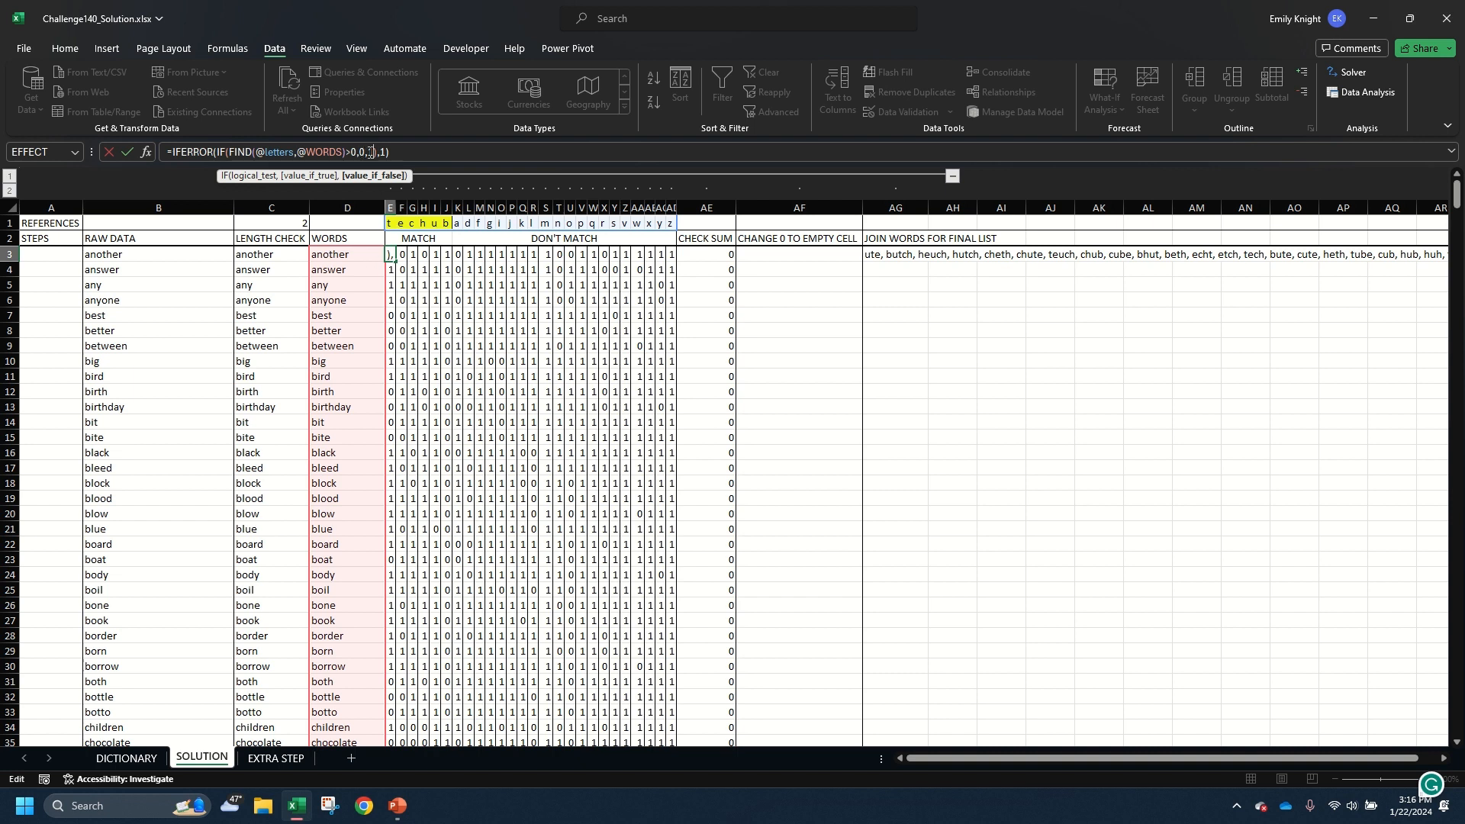
text(1)
click(403, 258)
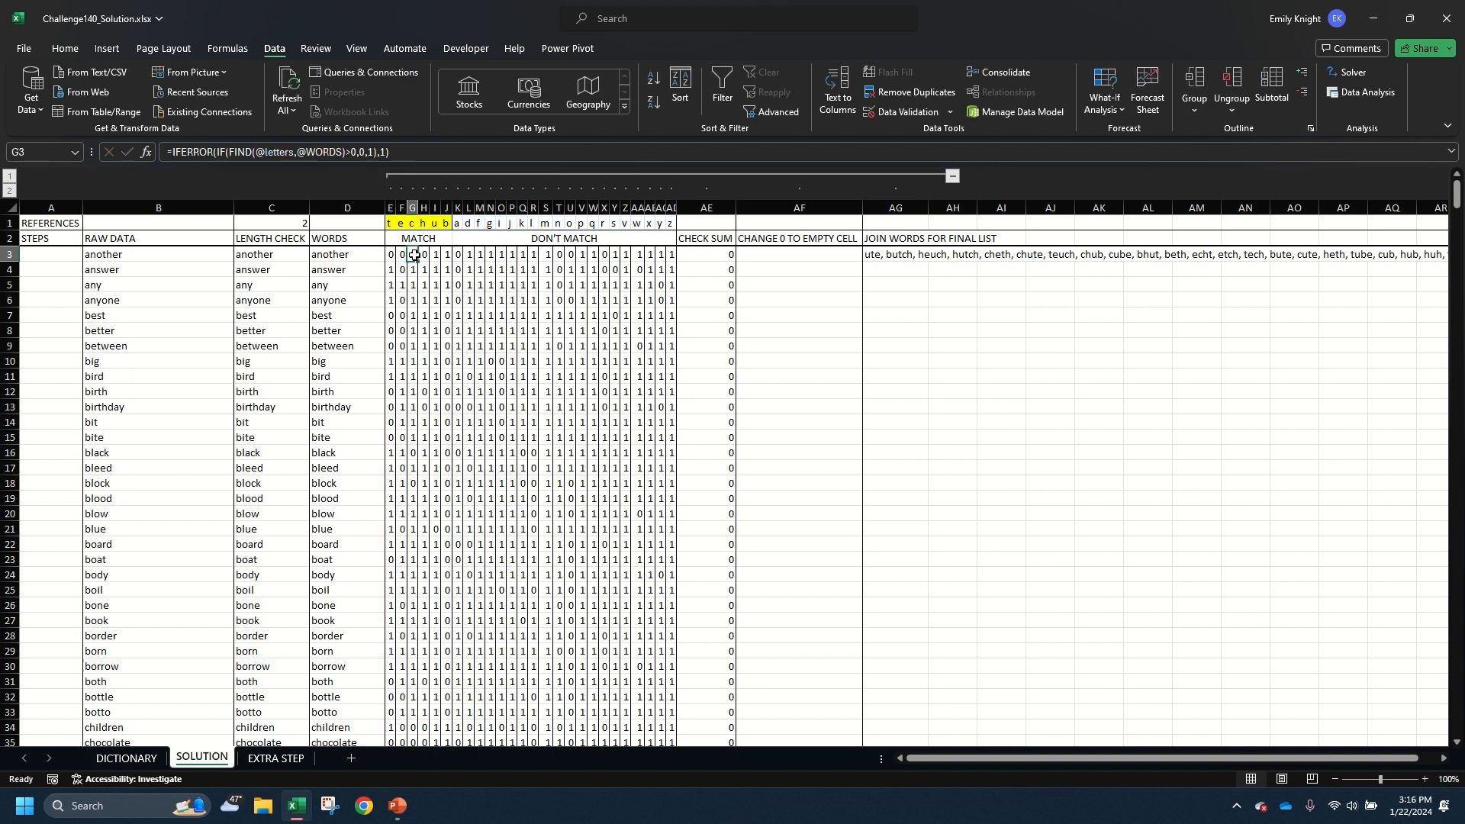
click(374, 256)
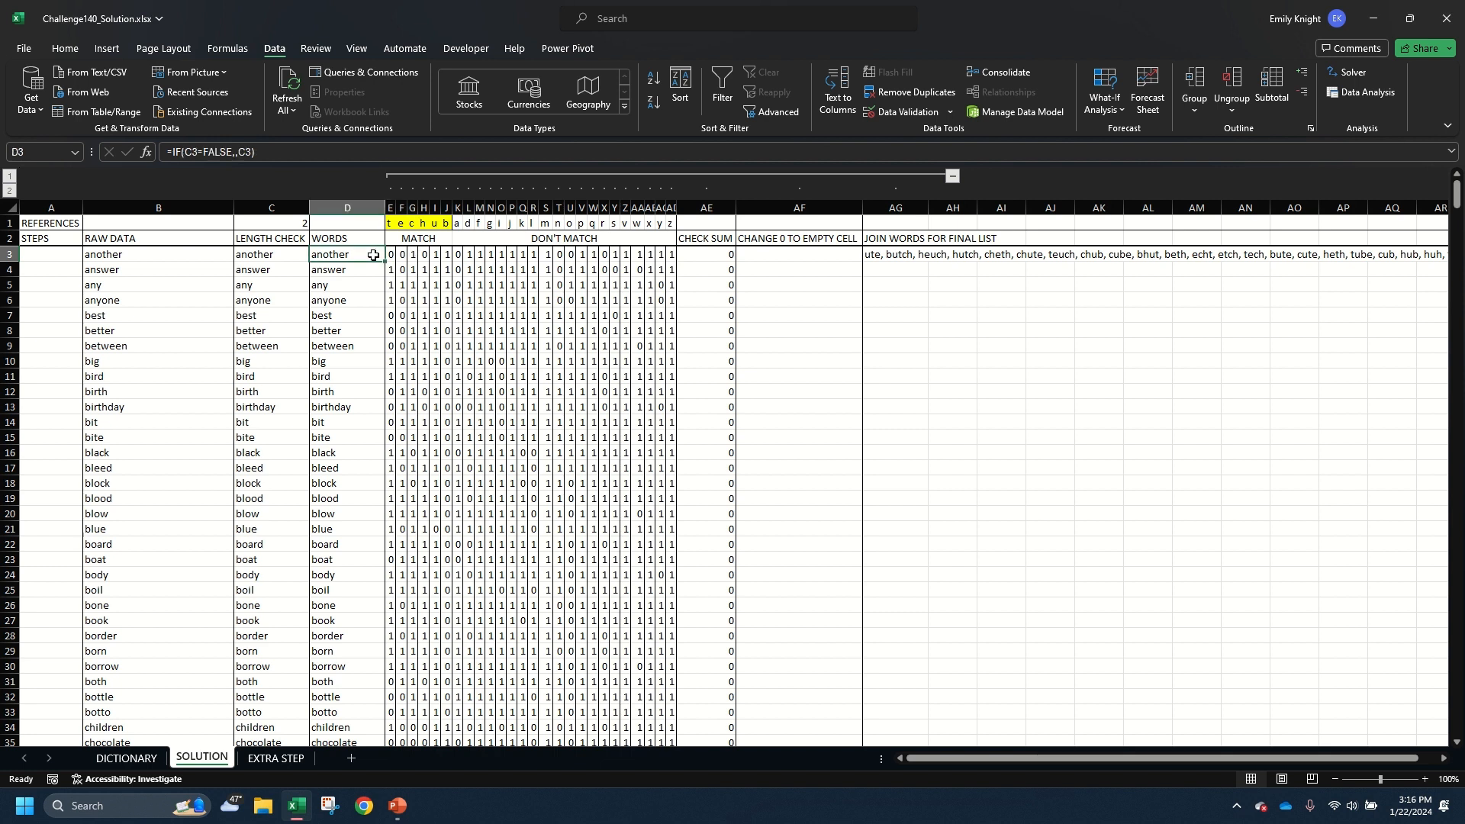
click(411, 258)
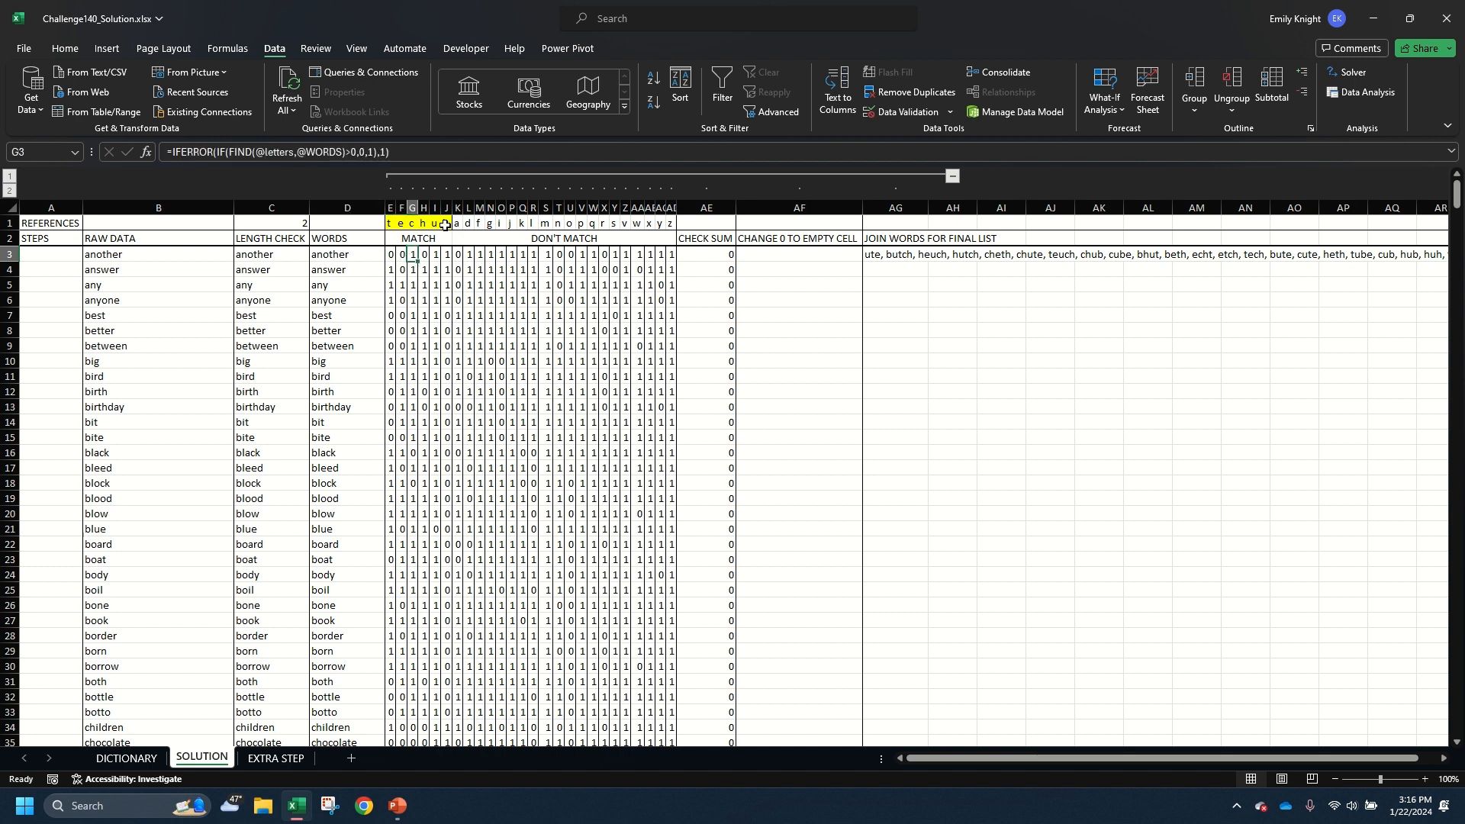
Review the first word's DON'T MATCH cells K3:AD3, and its MATCH cells E3:J3
click(457, 257)
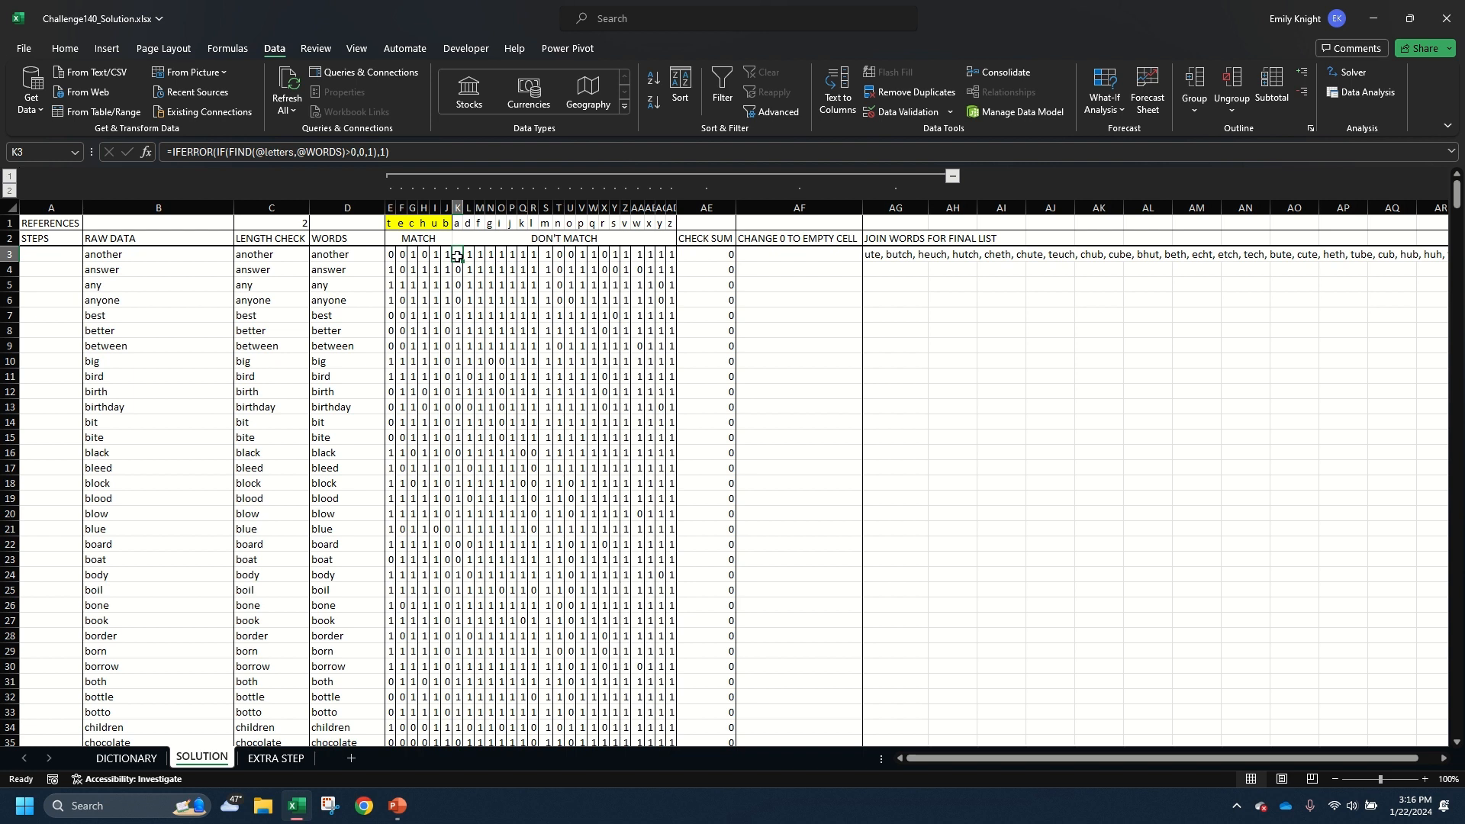
drag(457, 257, 670, 254)
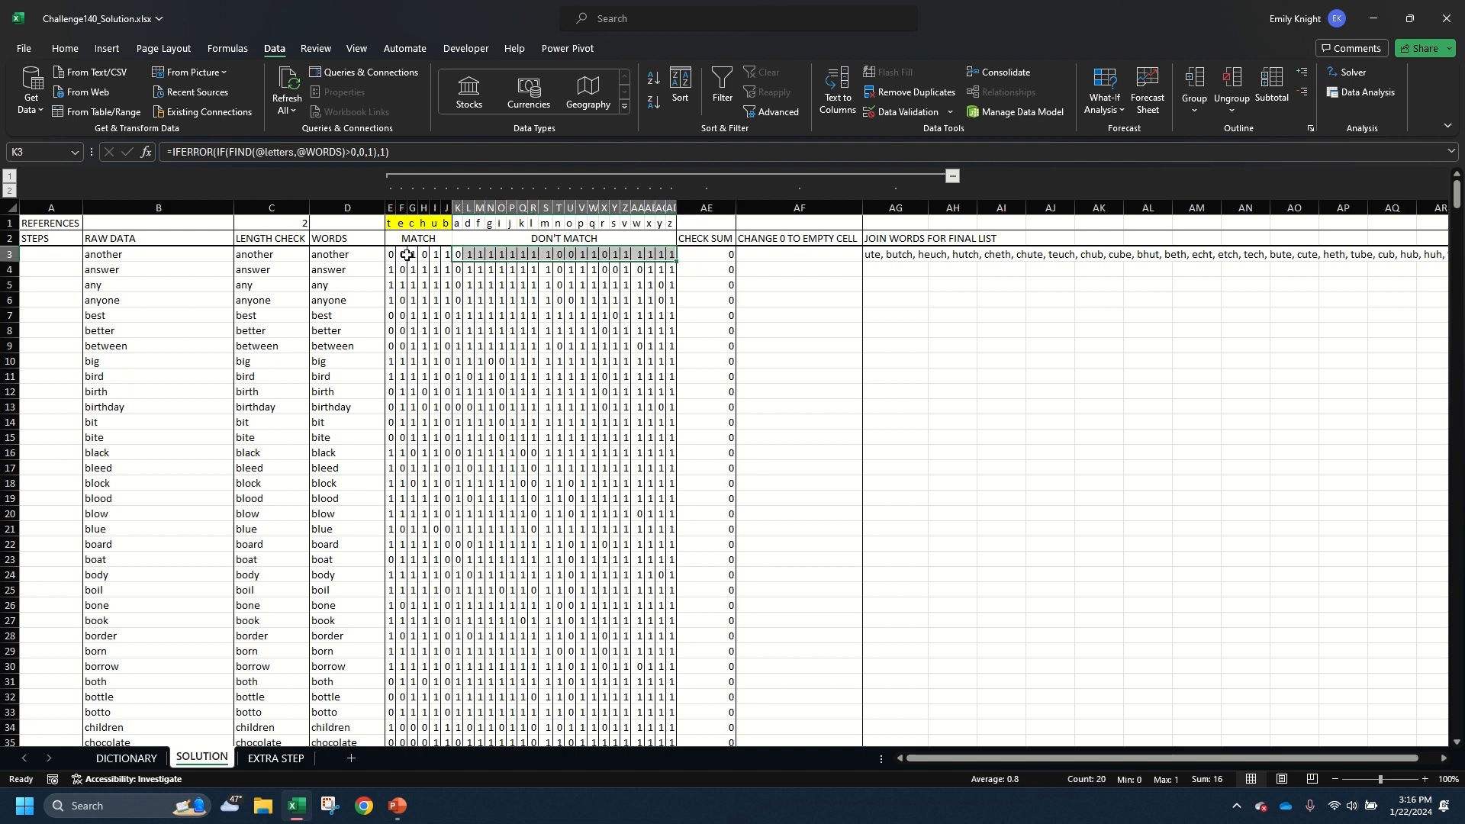
drag(394, 253, 451, 254)
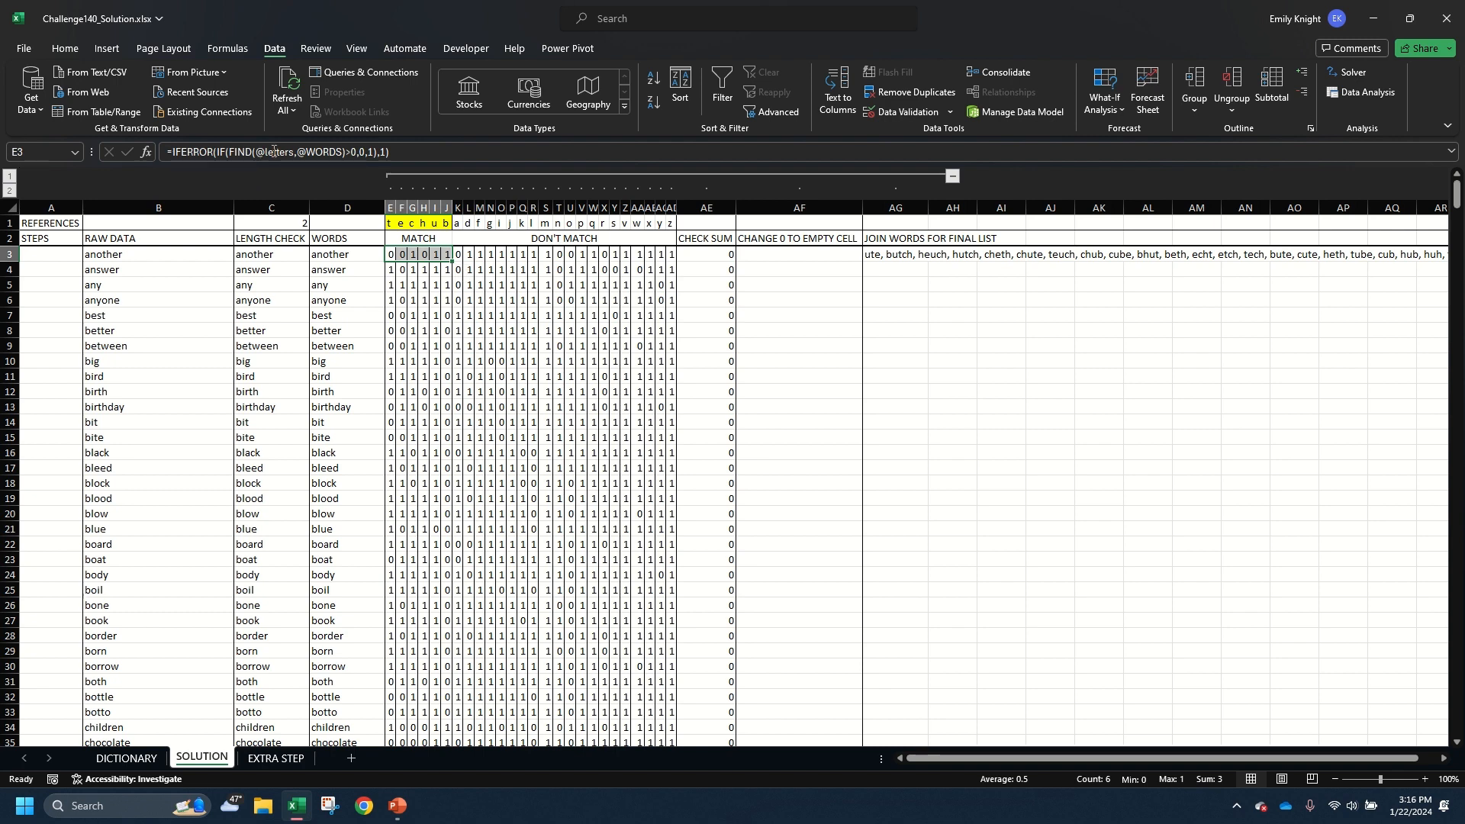
Trace the letters and WORDS names in E3's formula to column D and the row 1 letters, and show the named-range tools
click(275, 152)
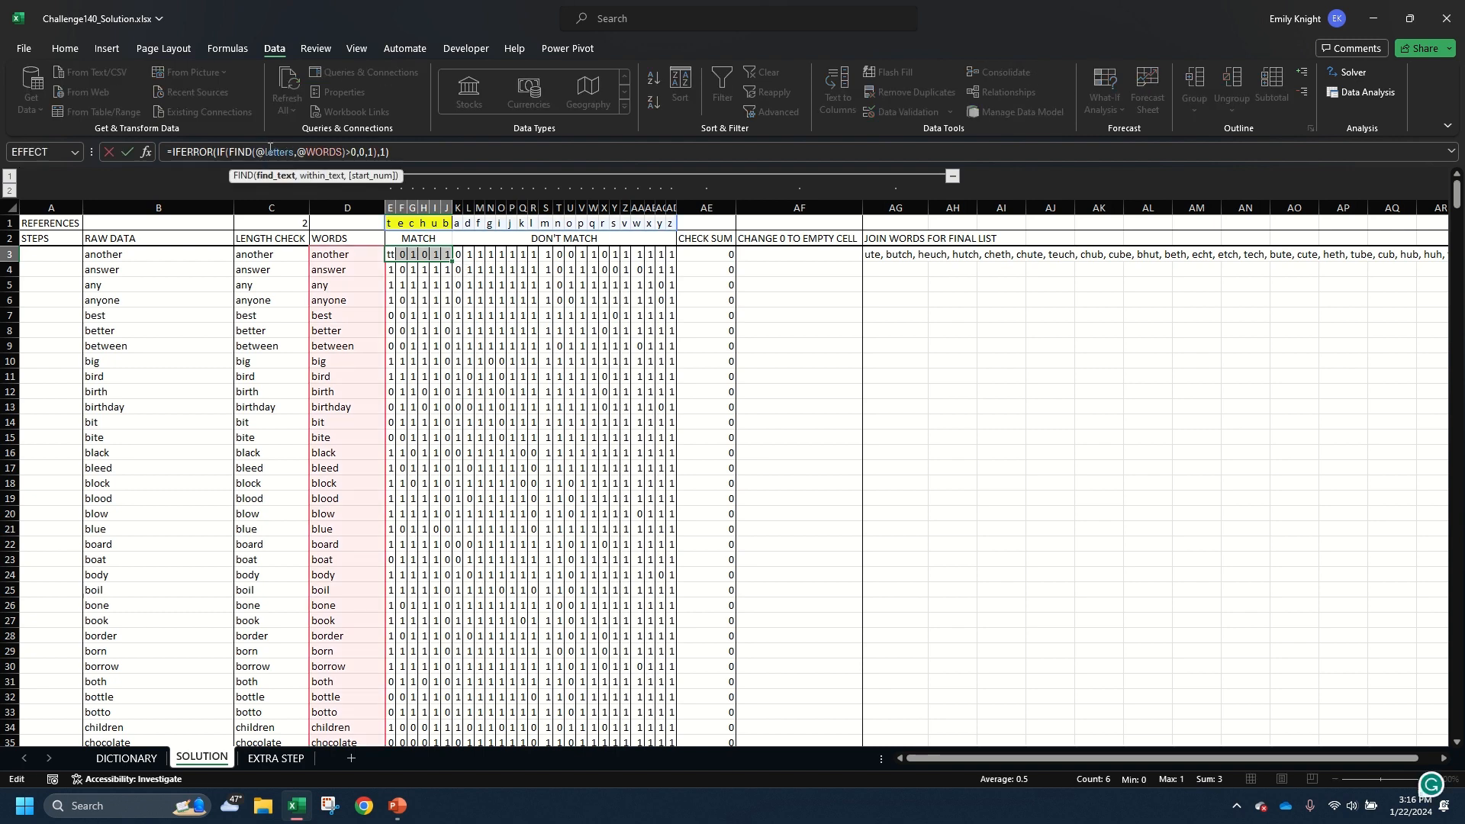
click(320, 159)
click(367, 257)
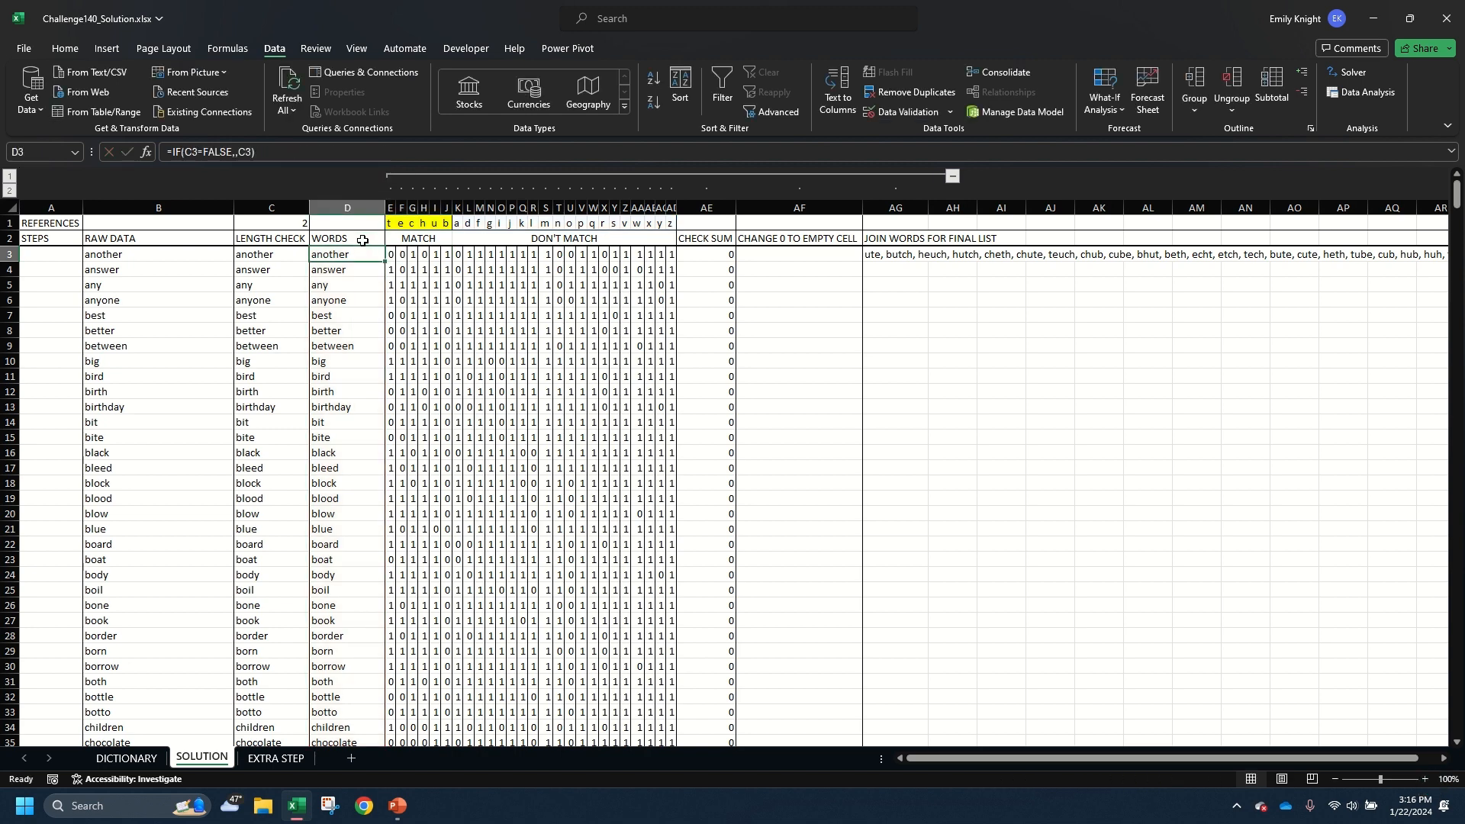
click(347, 208)
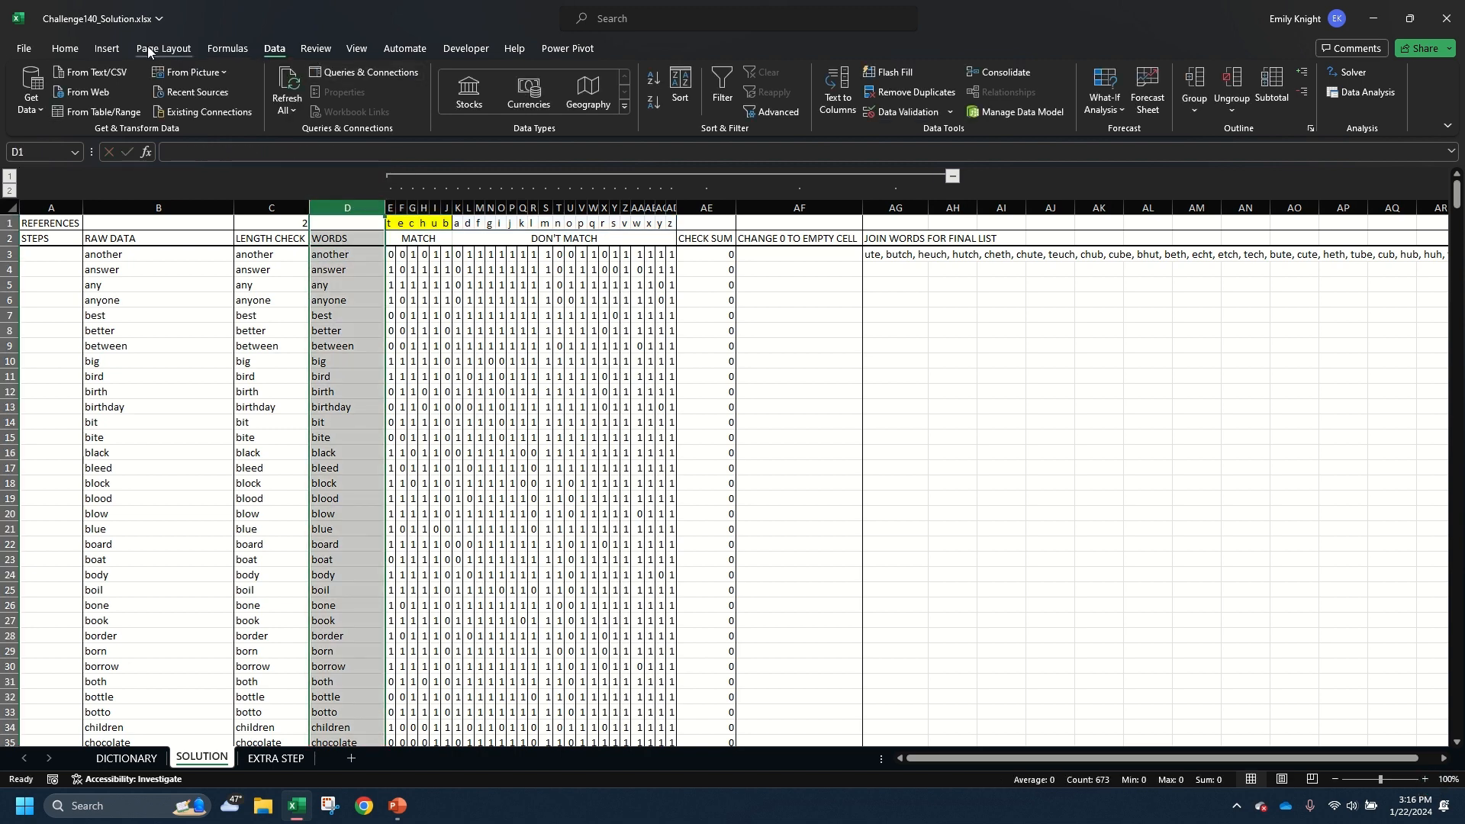
click(228, 51)
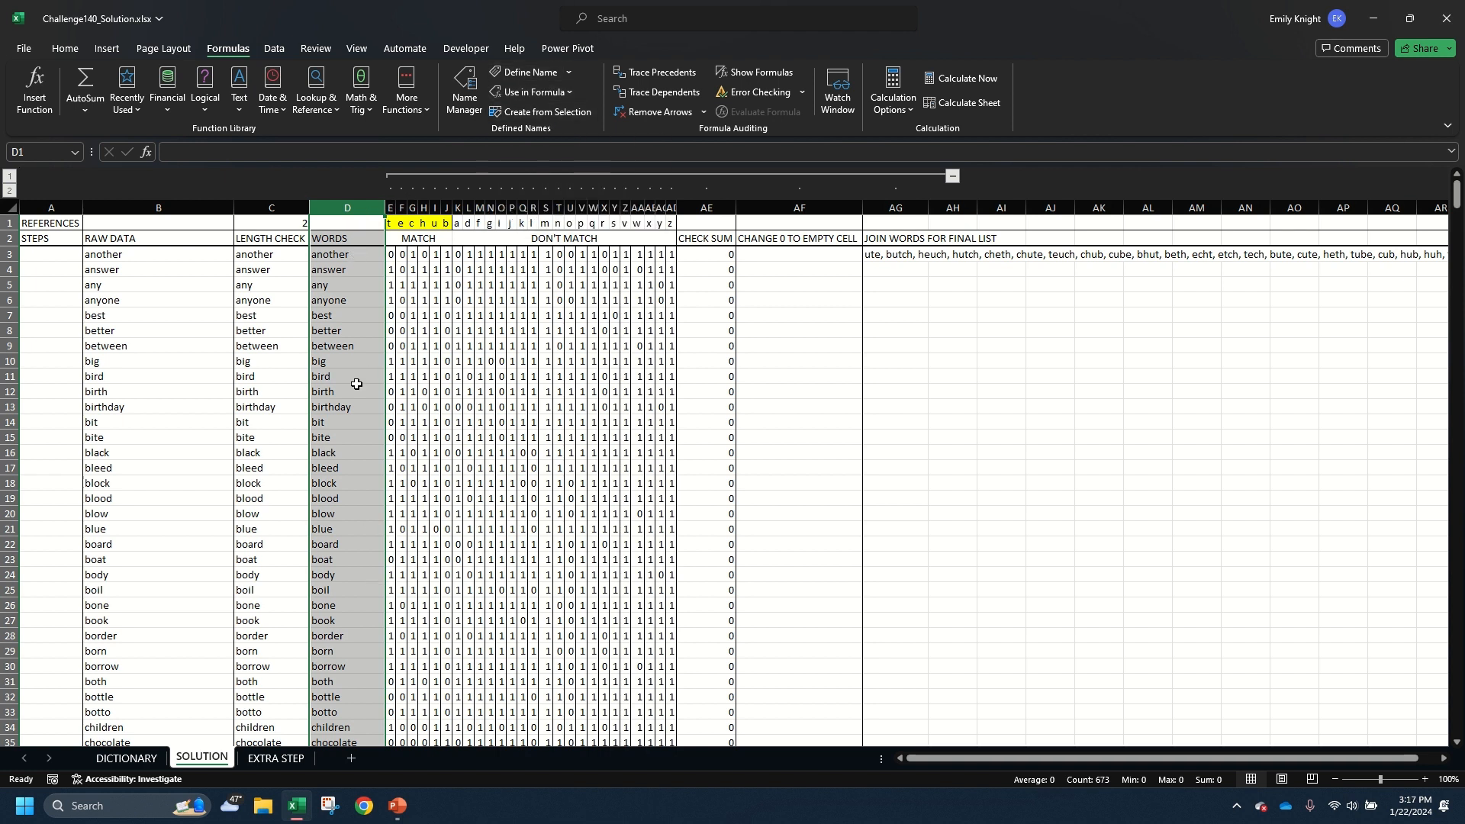
click(392, 225)
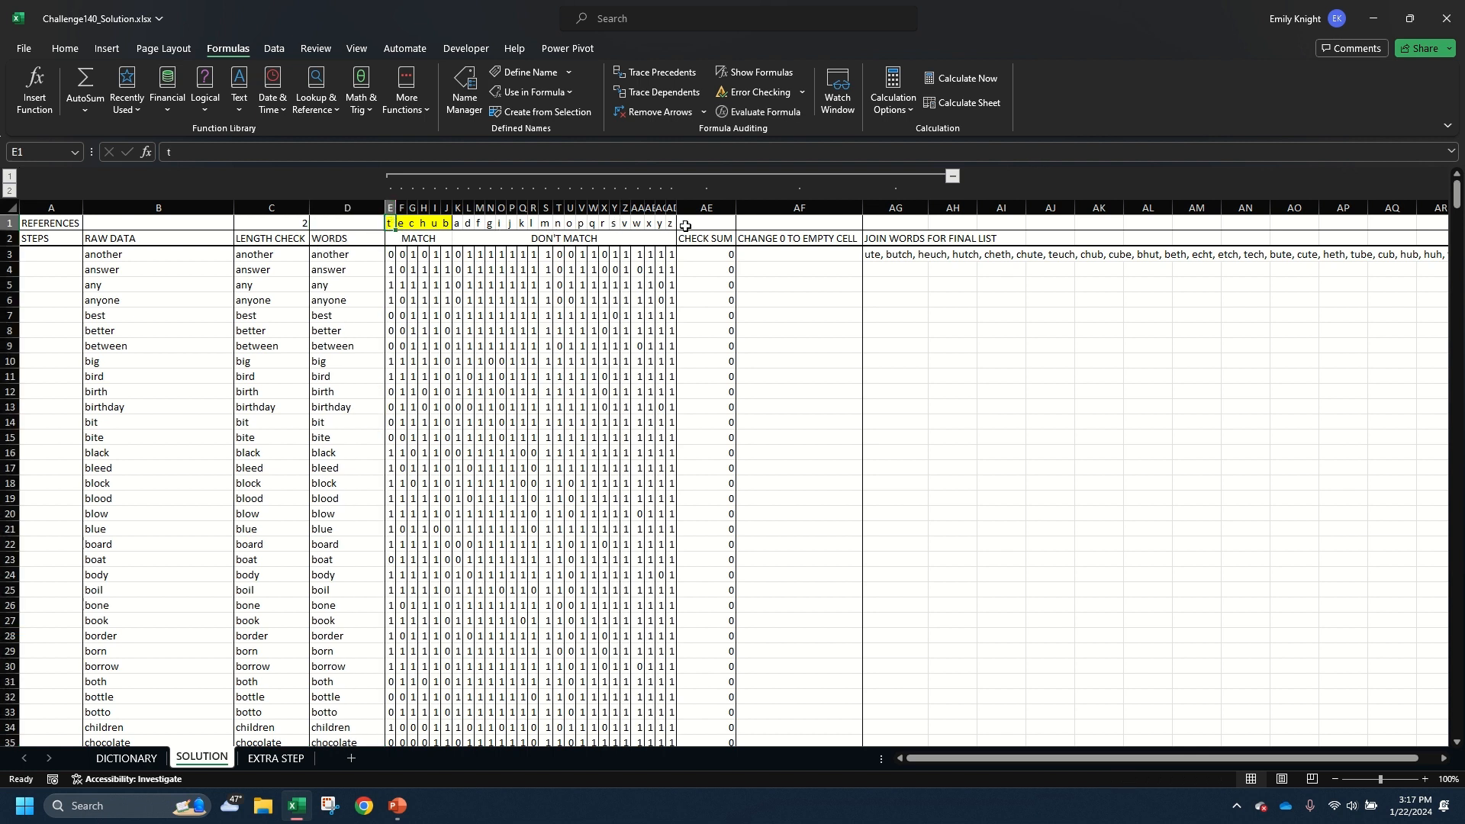
Examine the letters and WORDS references highlighted by the FIND formula in E3, keeping the formula as it is
click(388, 258)
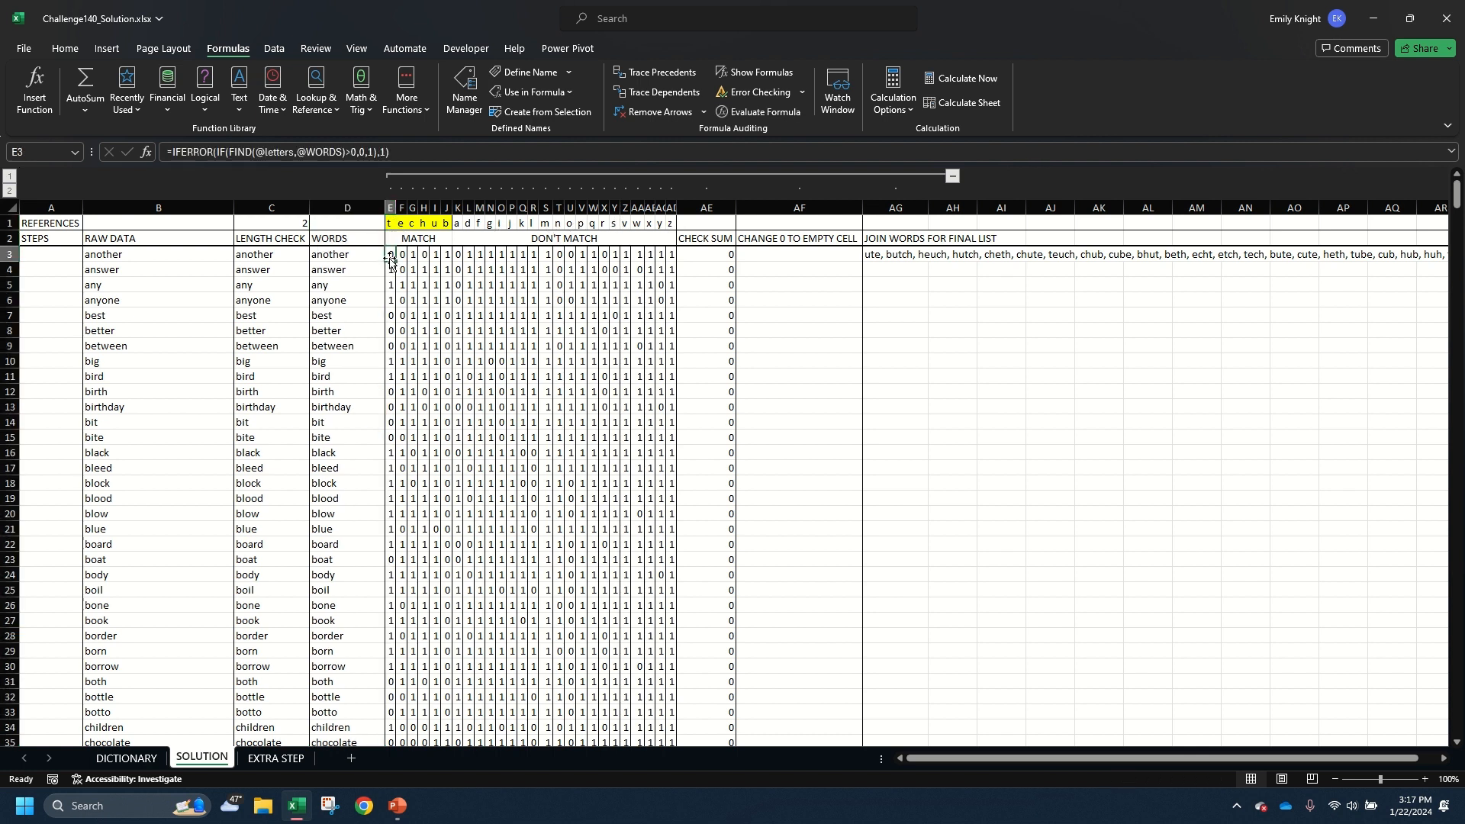
click(274, 151)
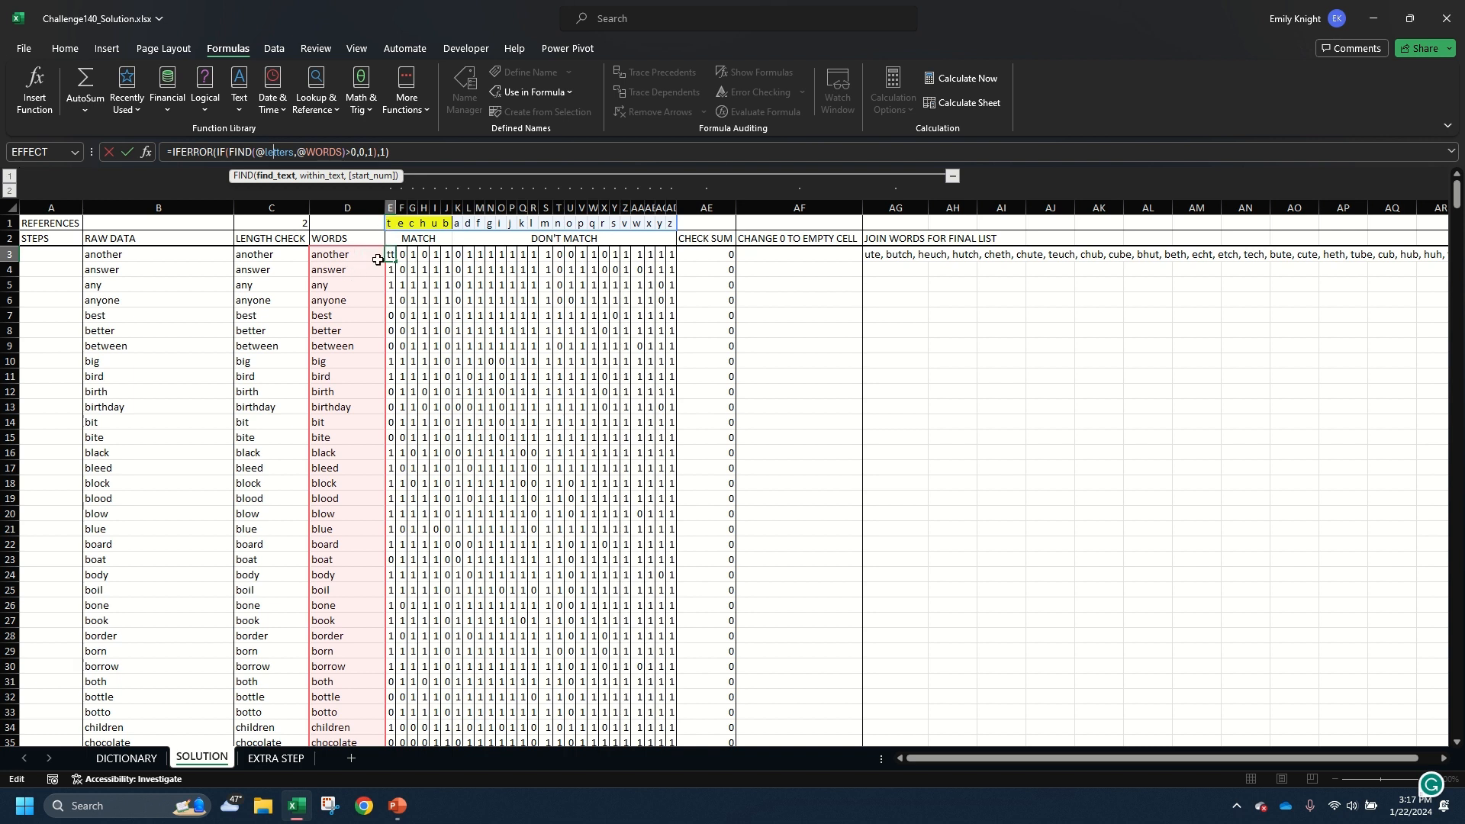
key(Return)
key(Up)
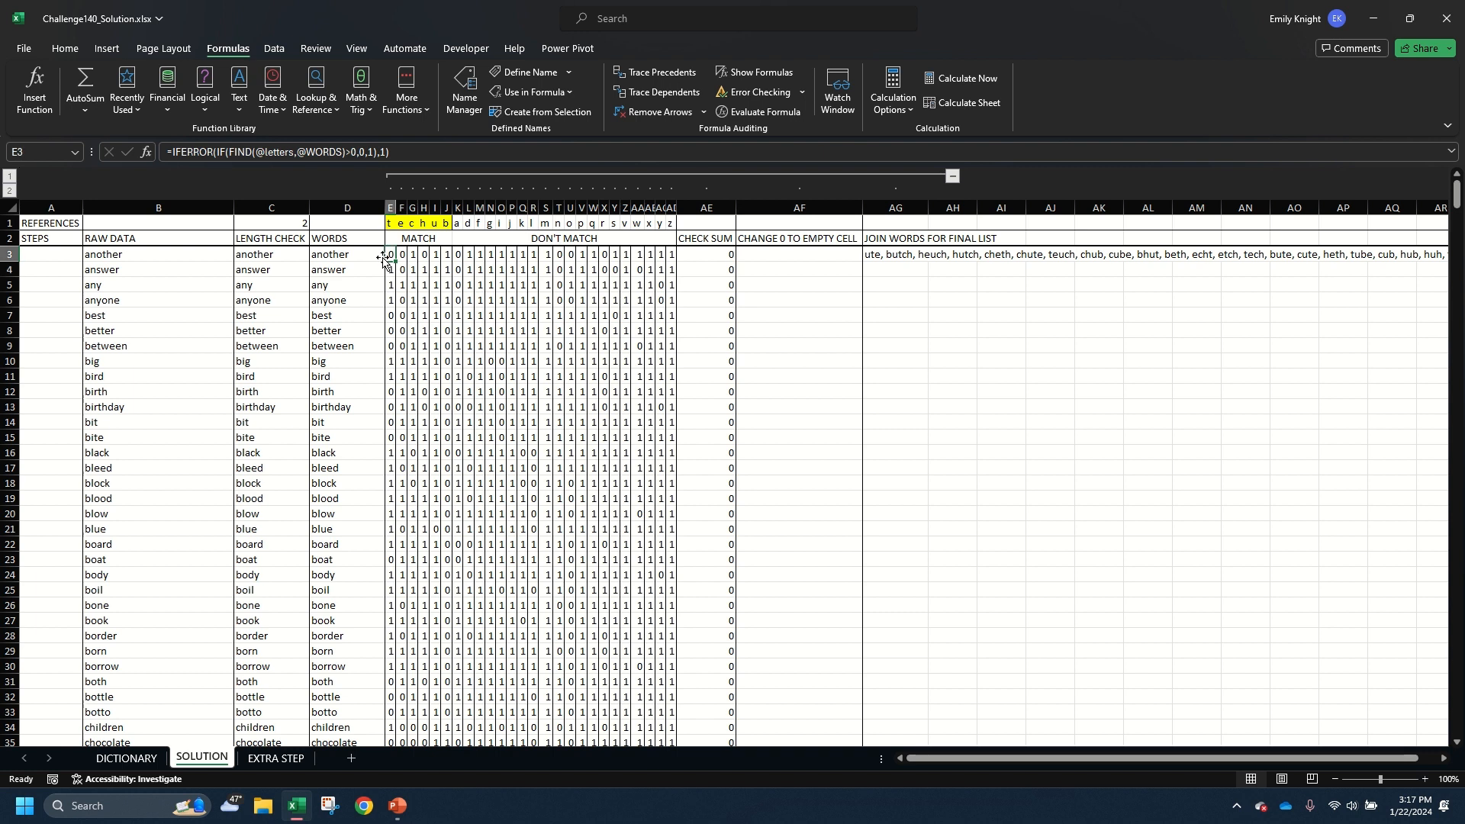
Move along row 3 to AE3 and examine the CHECK SUM formula based on K3:AD3
key(Right)
key(Right)
key(Right)
key(Right)
key(Right)
key(Right)
key(Right)
key(Right)
key(Right)
key(Right)
key(Right)
key(Right)
key(Right)
key(Right)
key(Right)
key(Right)
key(Right)
key(Right)
key(Right)
key(Right)
key(Right)
key(Right)
key(Right)
key(Right)
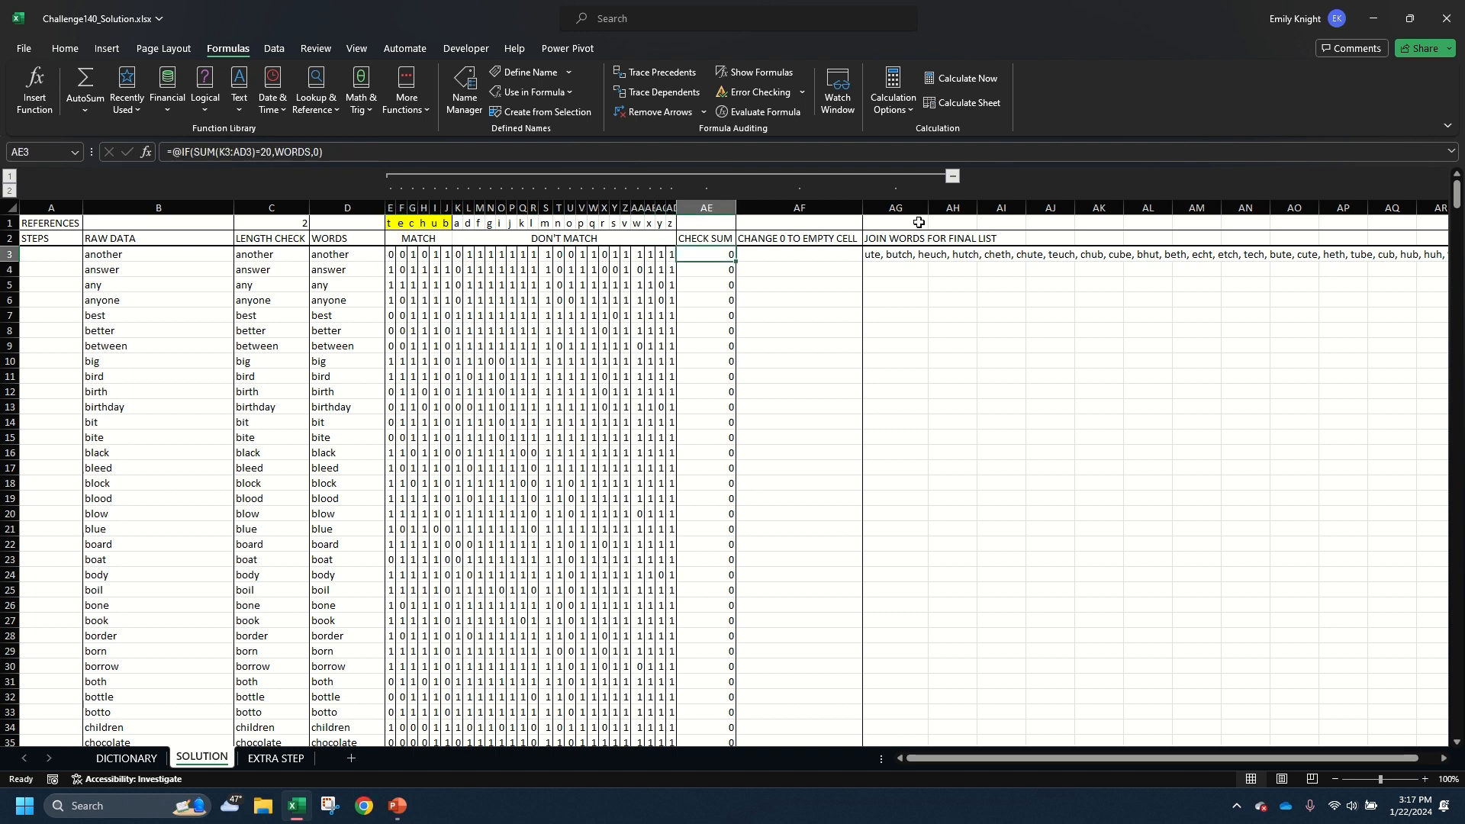
click(203, 155)
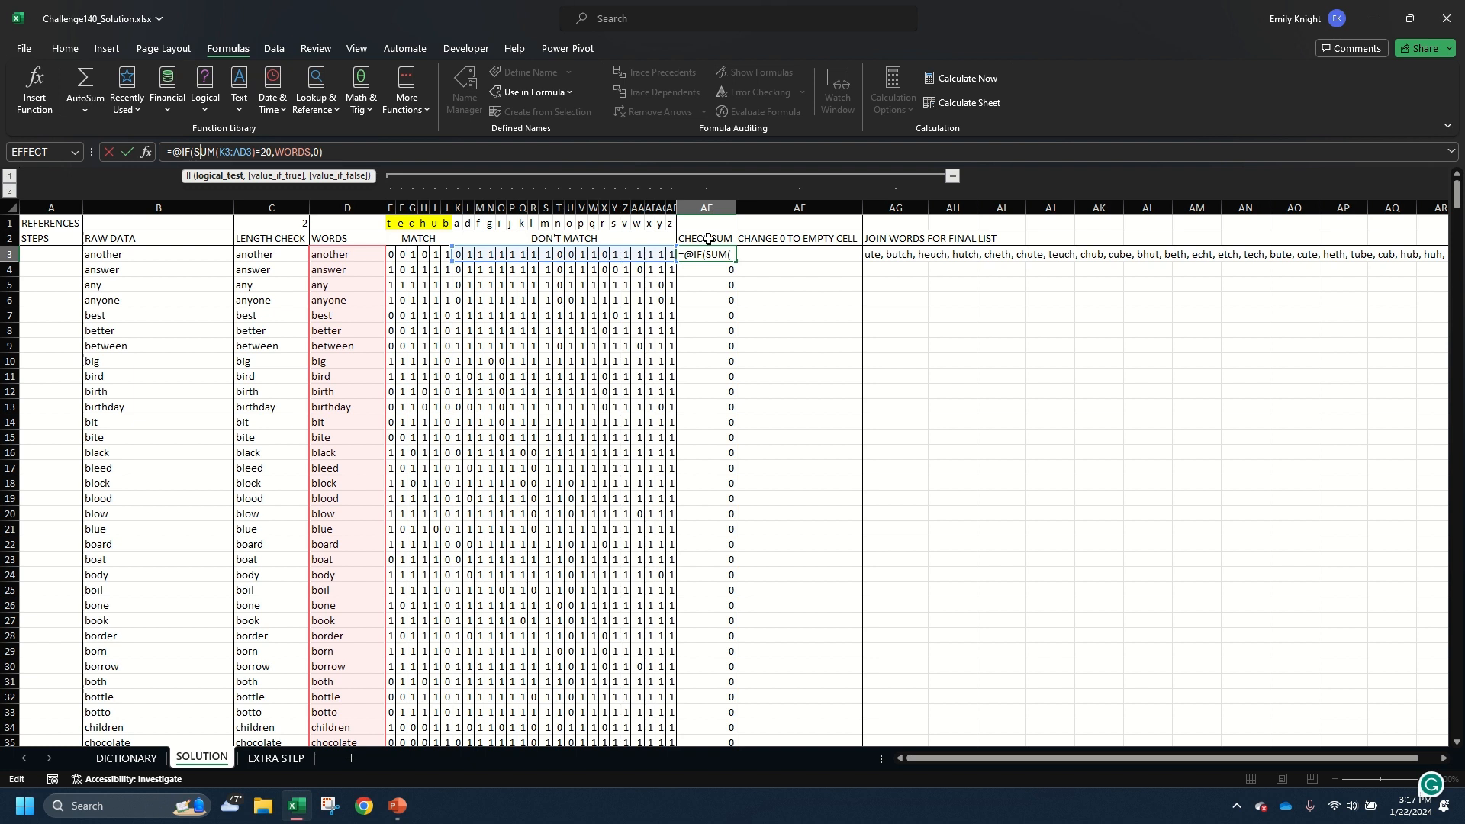
key(ctrl+Return)
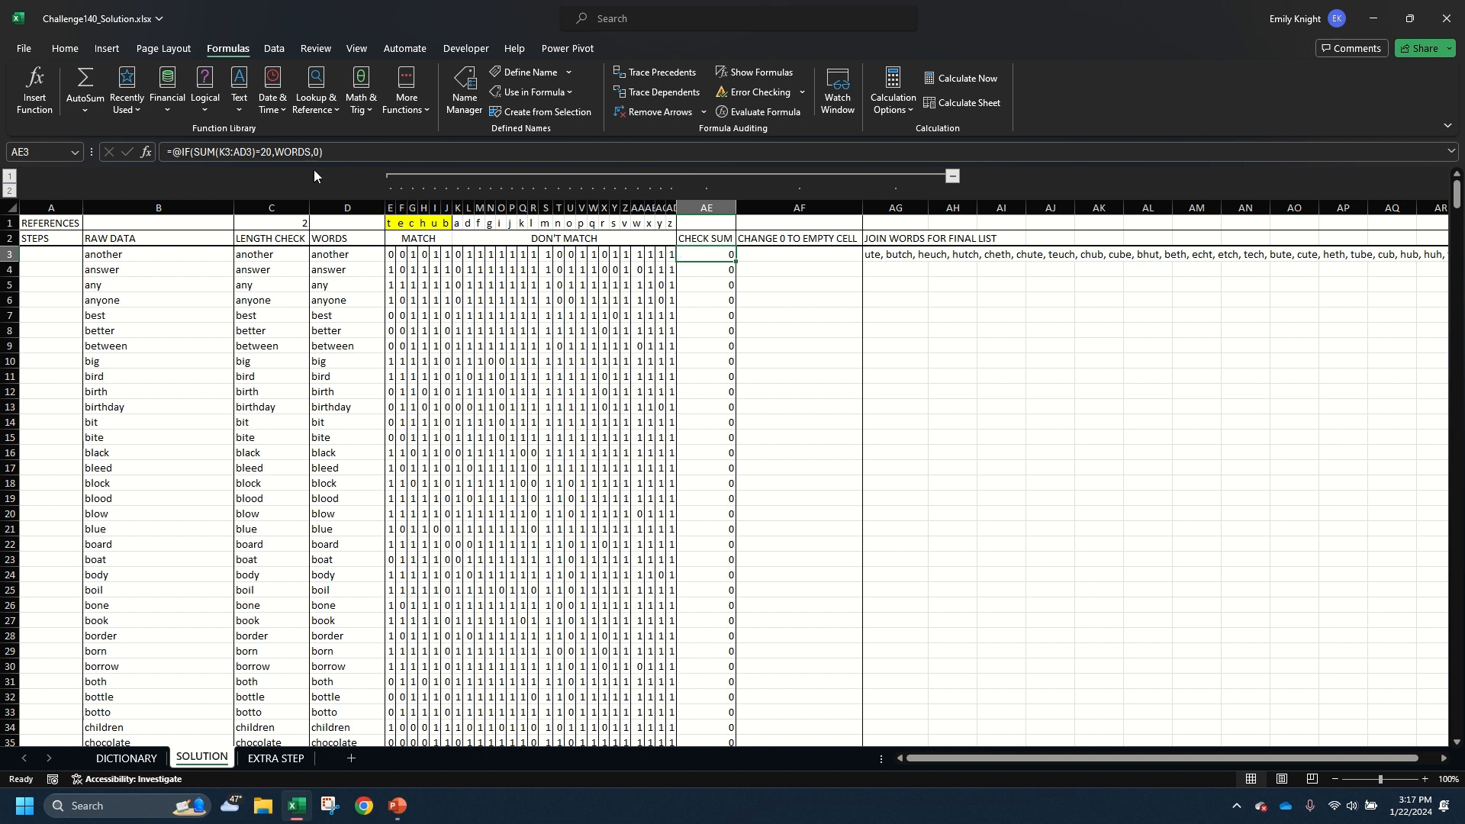
Examine the SUM test, the WORDS result and the 0 fallback in the IF formula of CHECK SUM cell AE3
click(261, 152)
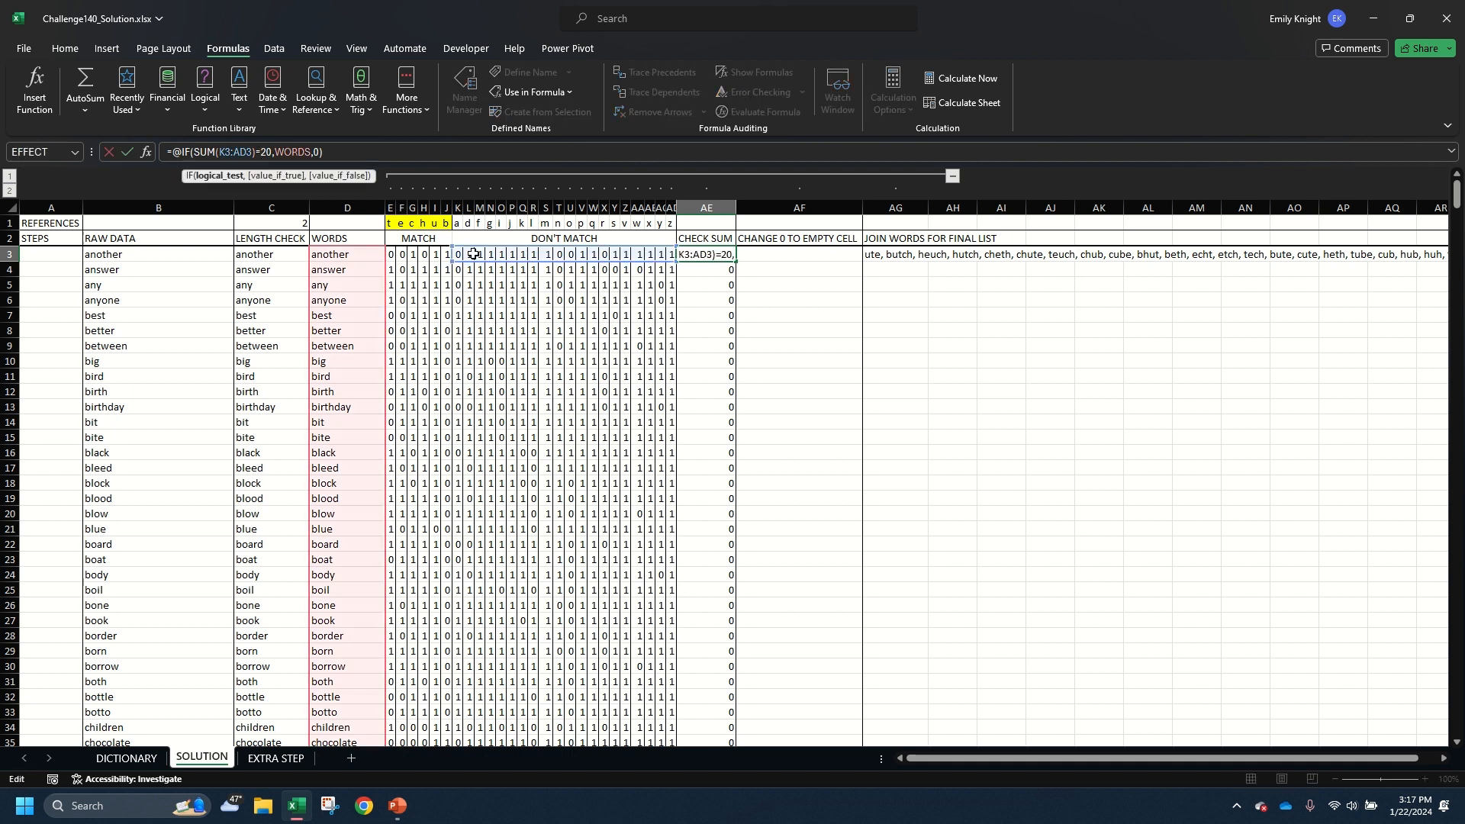
click(297, 153)
click(318, 153)
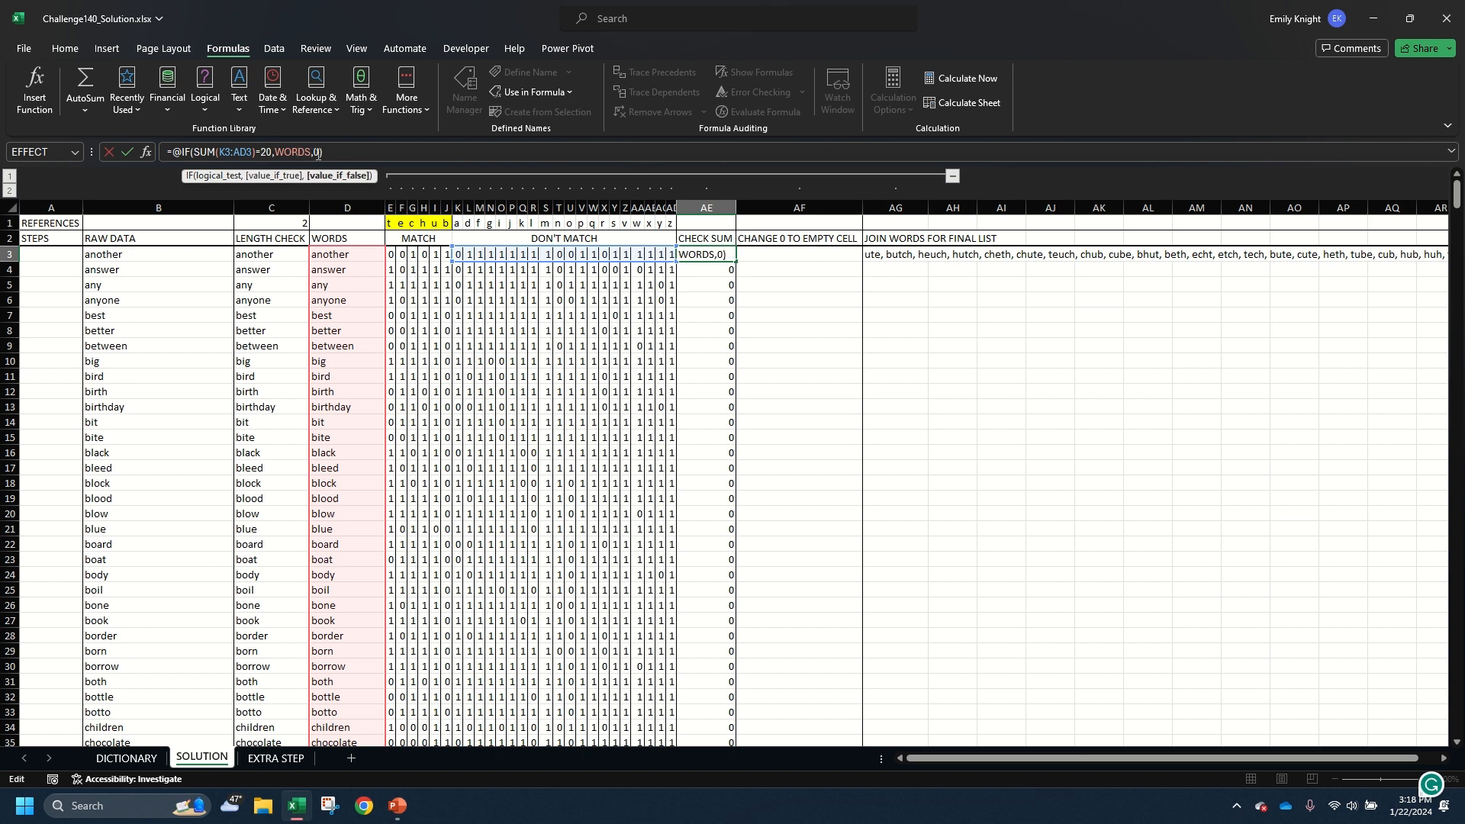
Examine the TRIM and IF arguments of the CHANGE 0 TO EMPTY CELL formula in AF3, glancing at the joined list in AG3
click(764, 260)
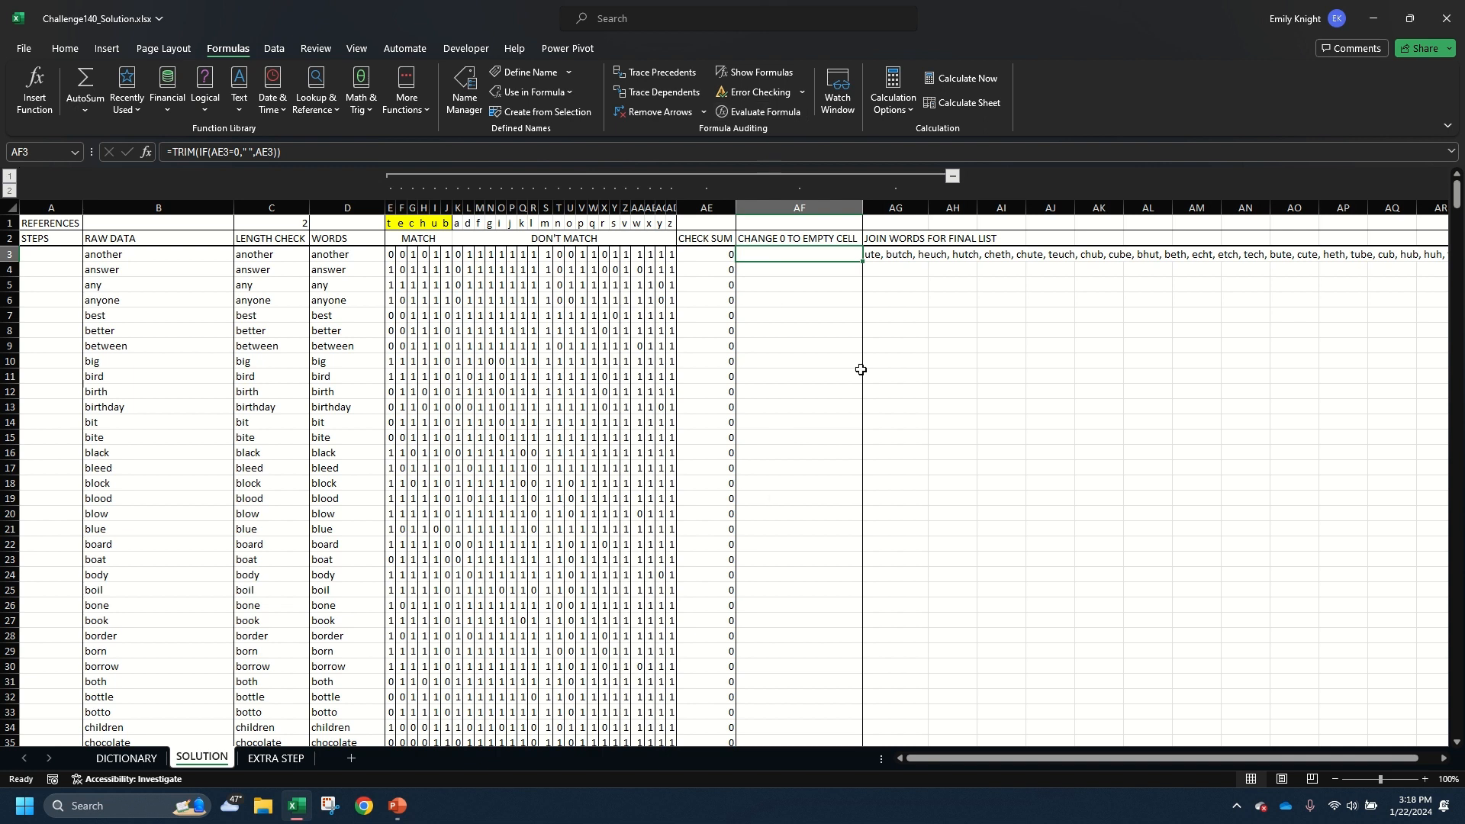
click(885, 258)
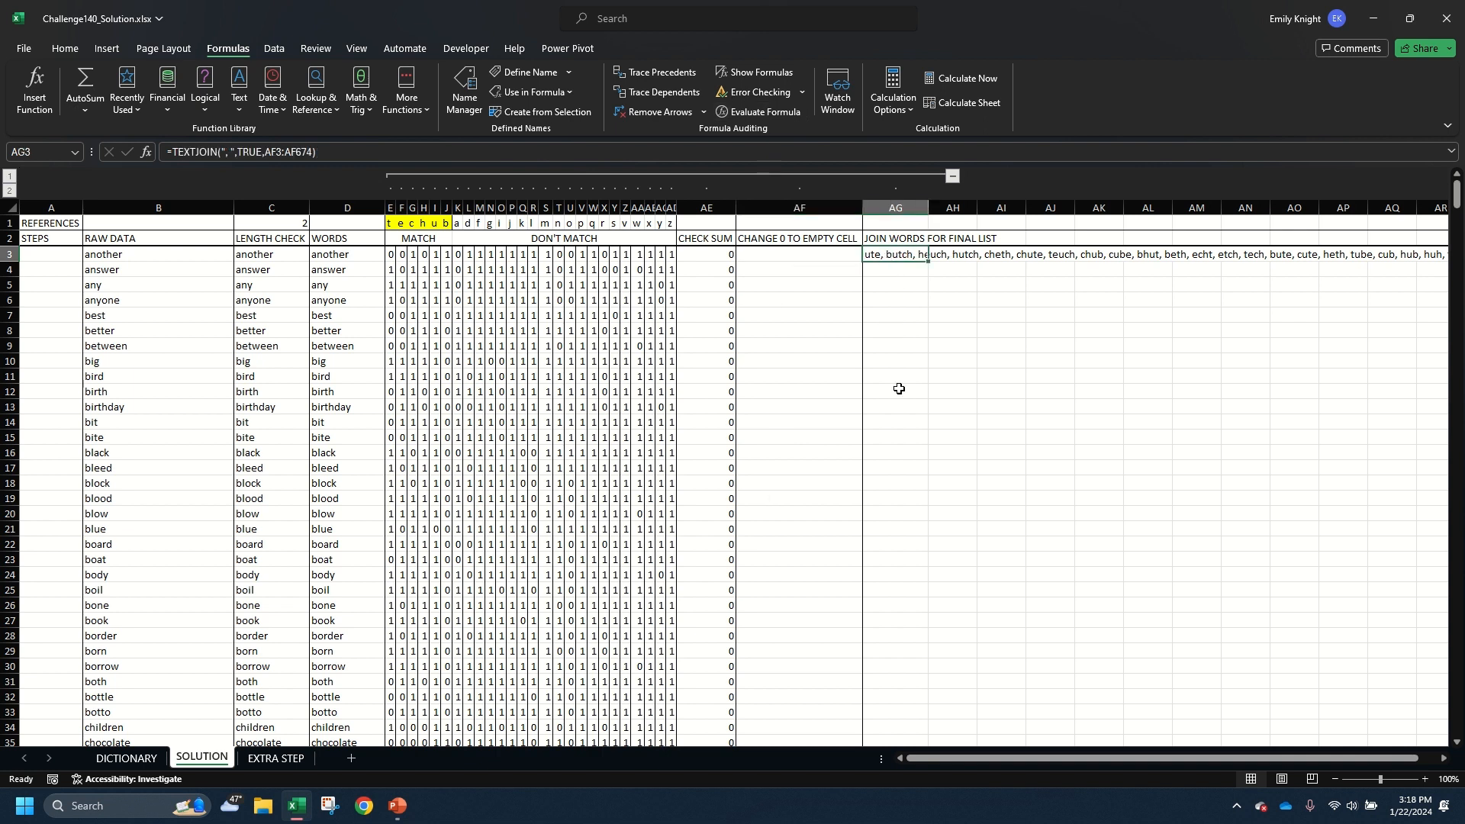
click(819, 255)
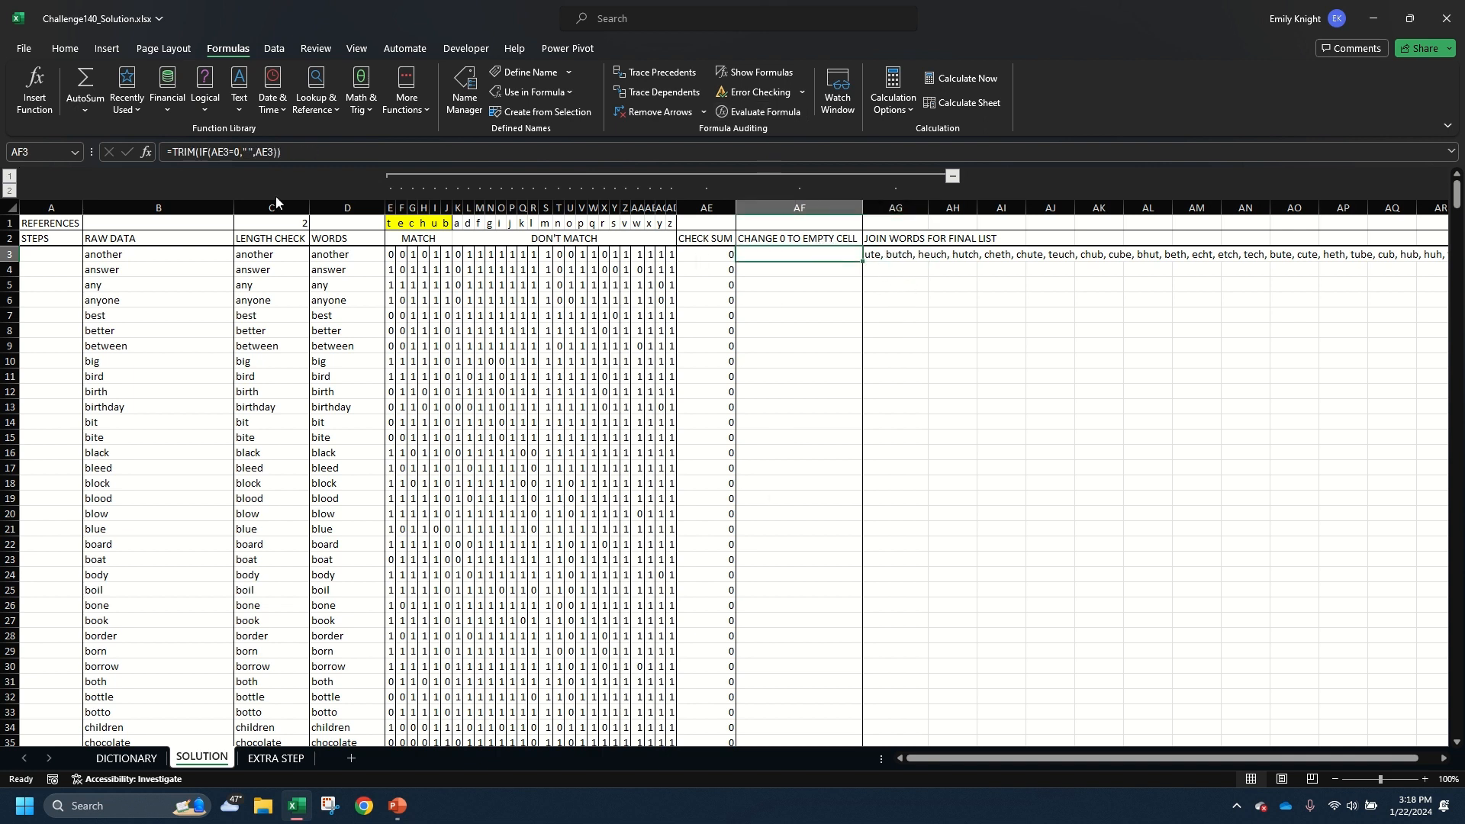
click(185, 155)
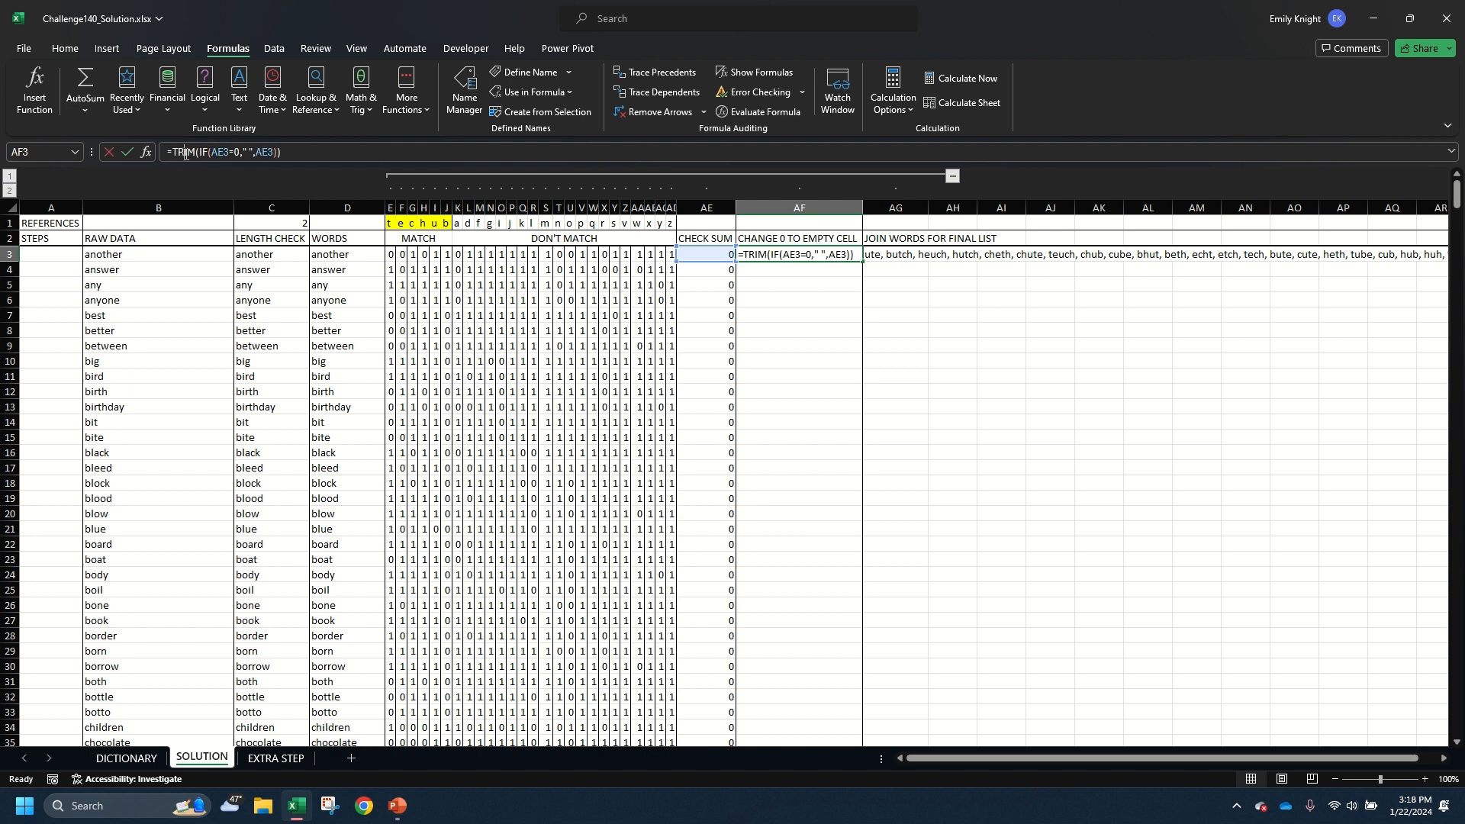
click(227, 152)
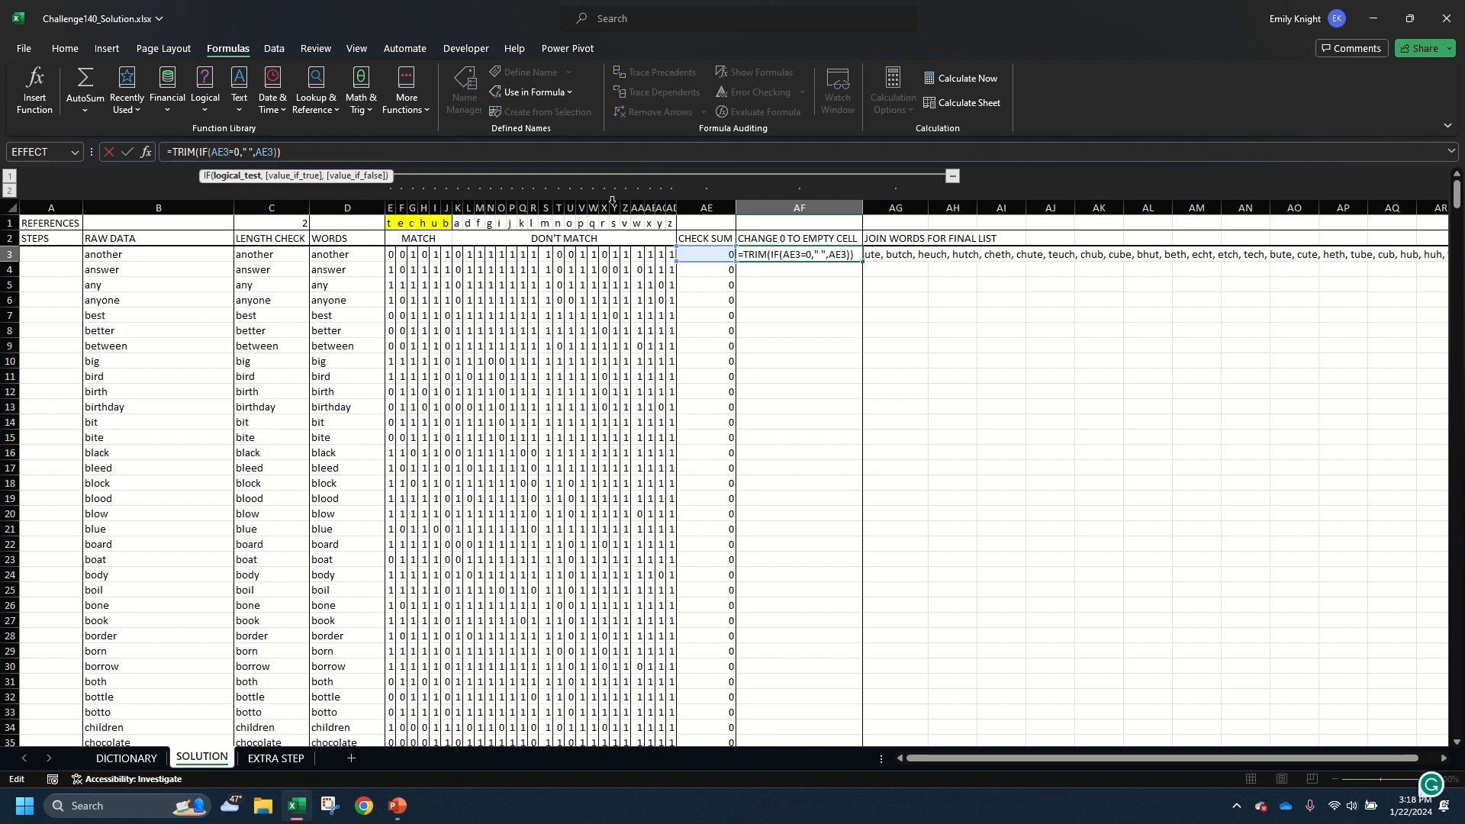
click(251, 152)
click(188, 154)
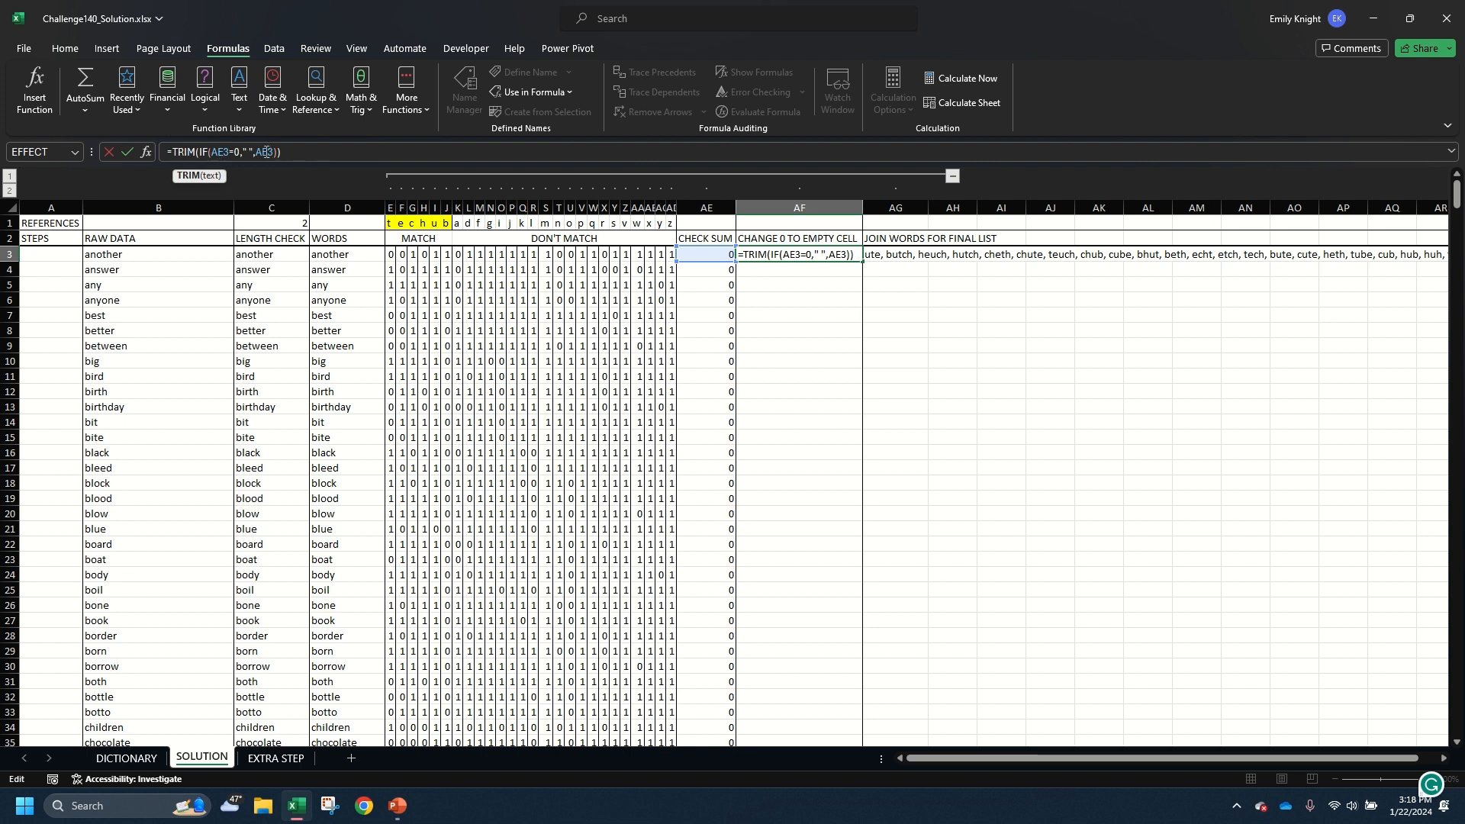
click(264, 152)
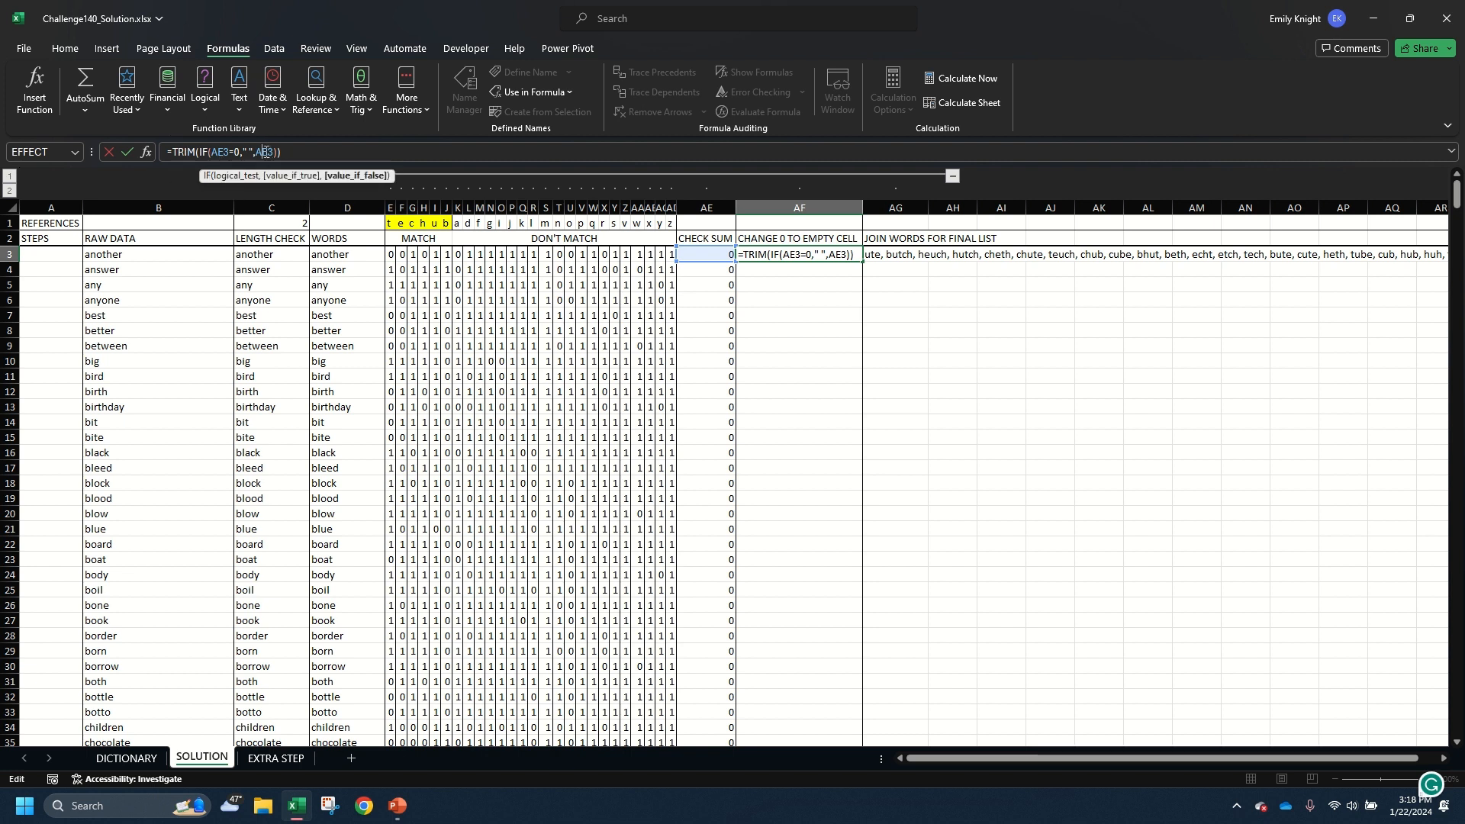
Review the TEXTJOIN formula in AG3 that joins AF3:AF674, and compare its list with the words on the EXTRA STEP sheet
click(887, 257)
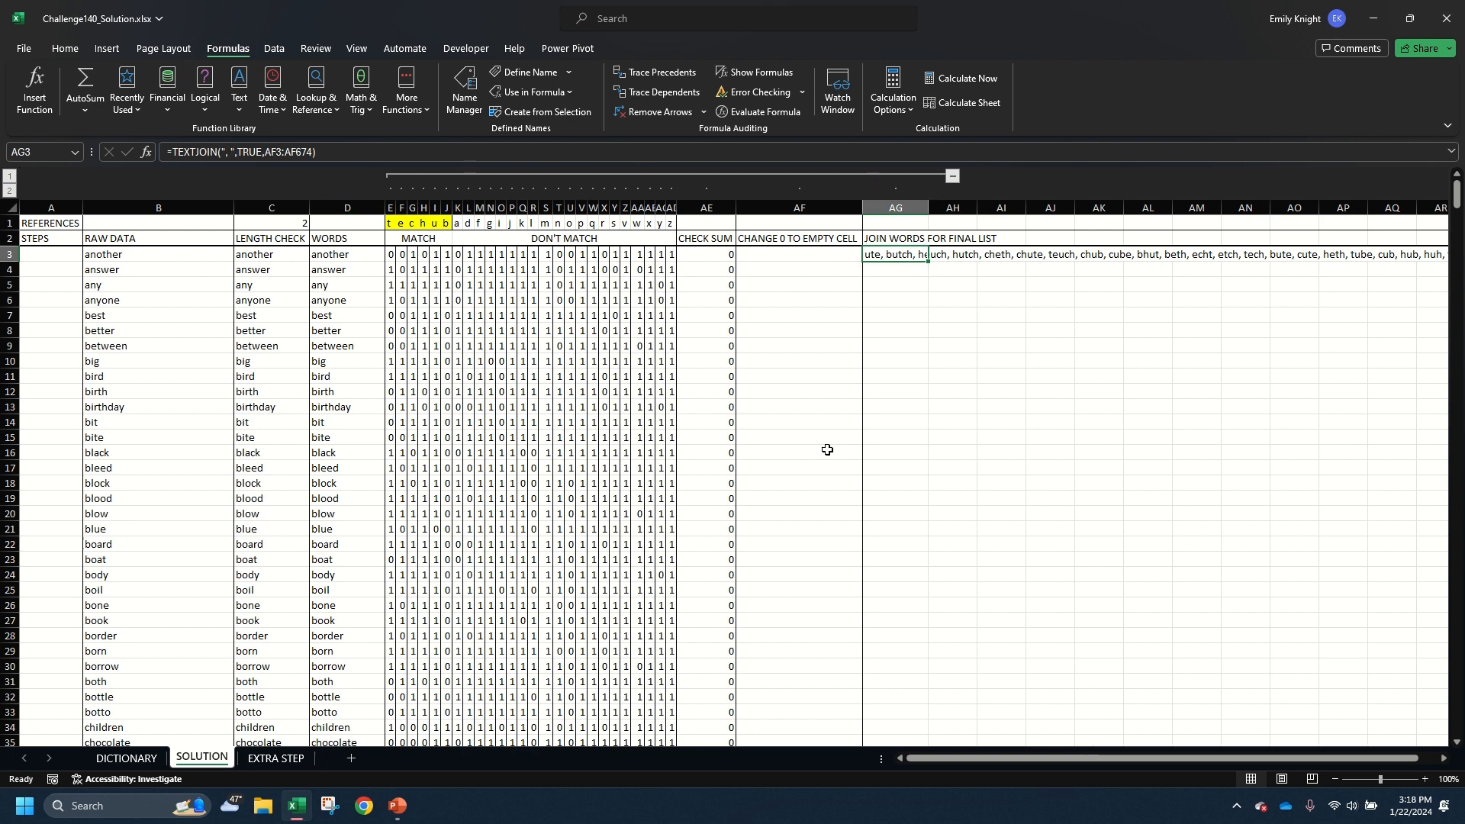
click(806, 259)
click(276, 757)
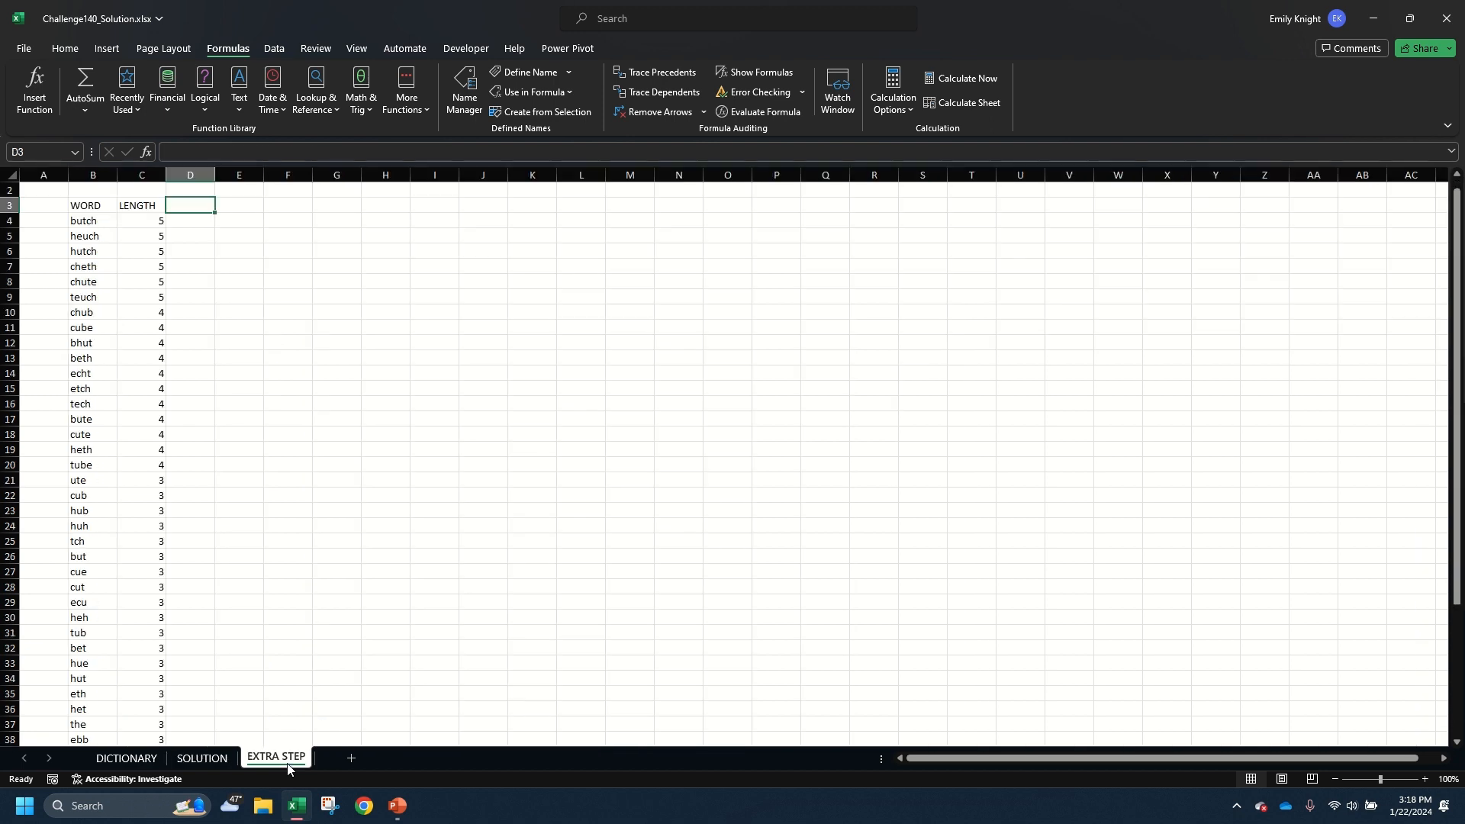
click(209, 759)
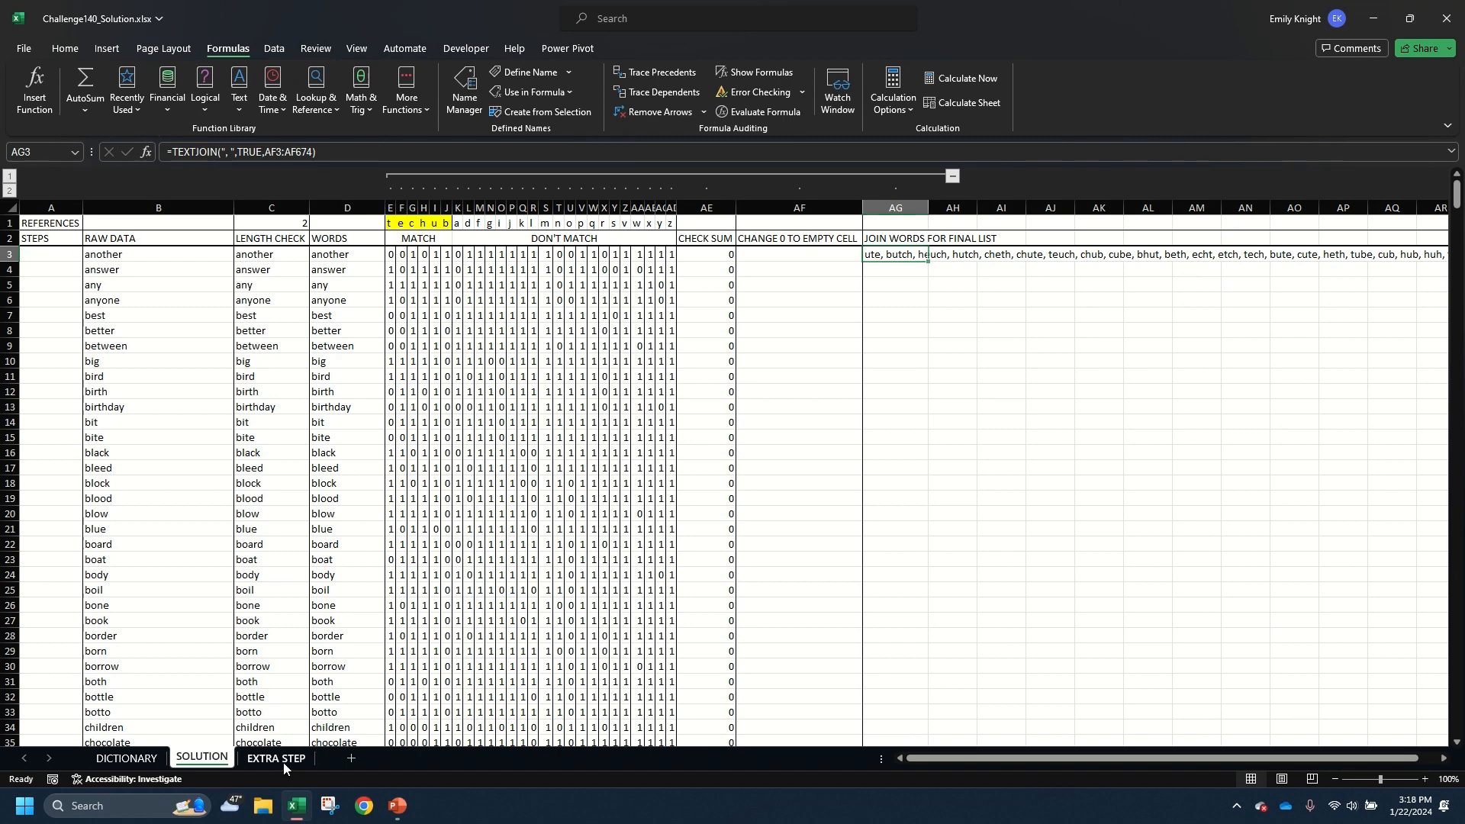
On the EXTRA STEP sheet, inspect the first word in B4 and the LENGTH formula in C4
click(283, 759)
click(99, 225)
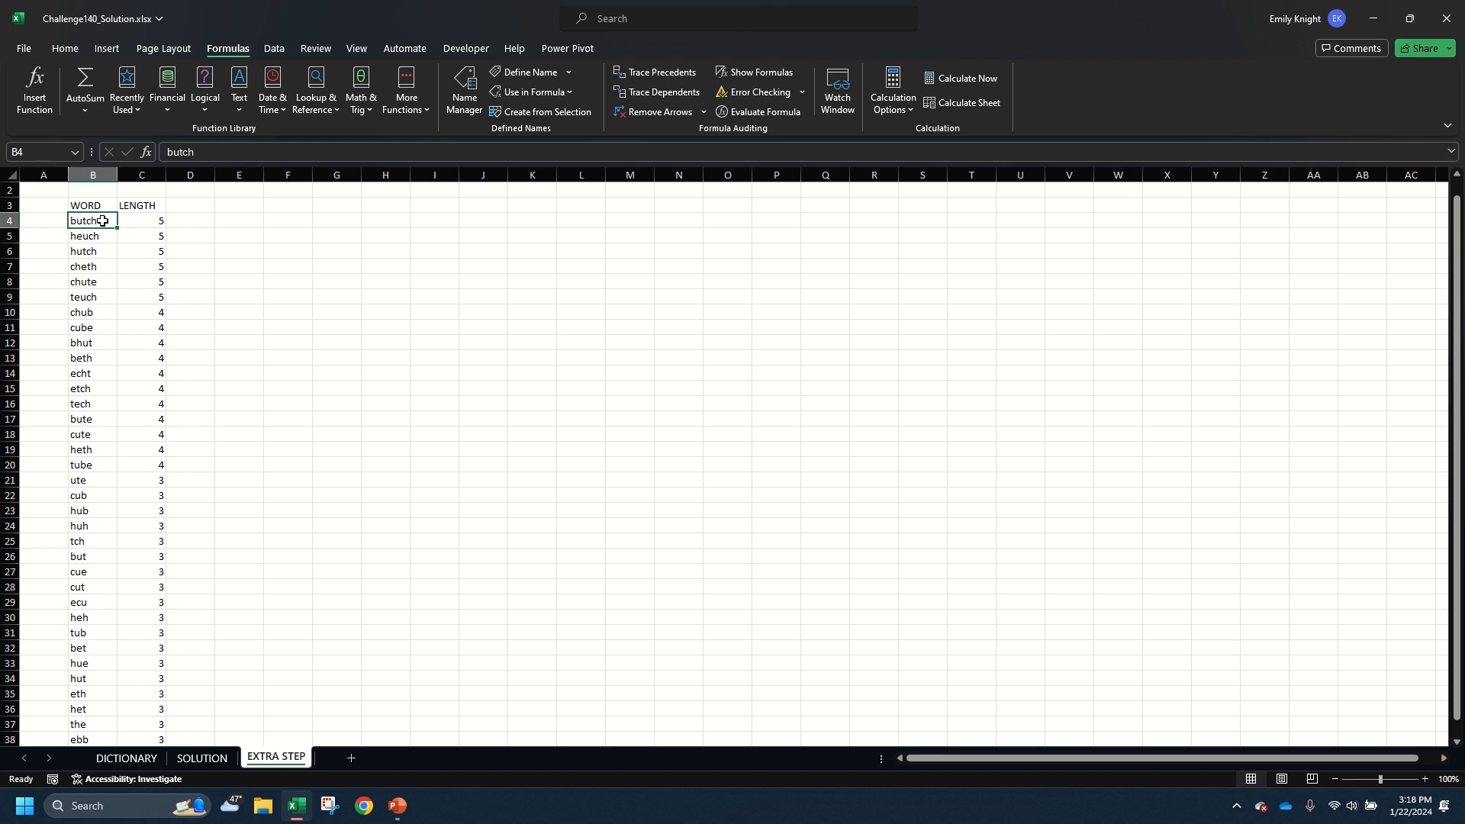
click(135, 221)
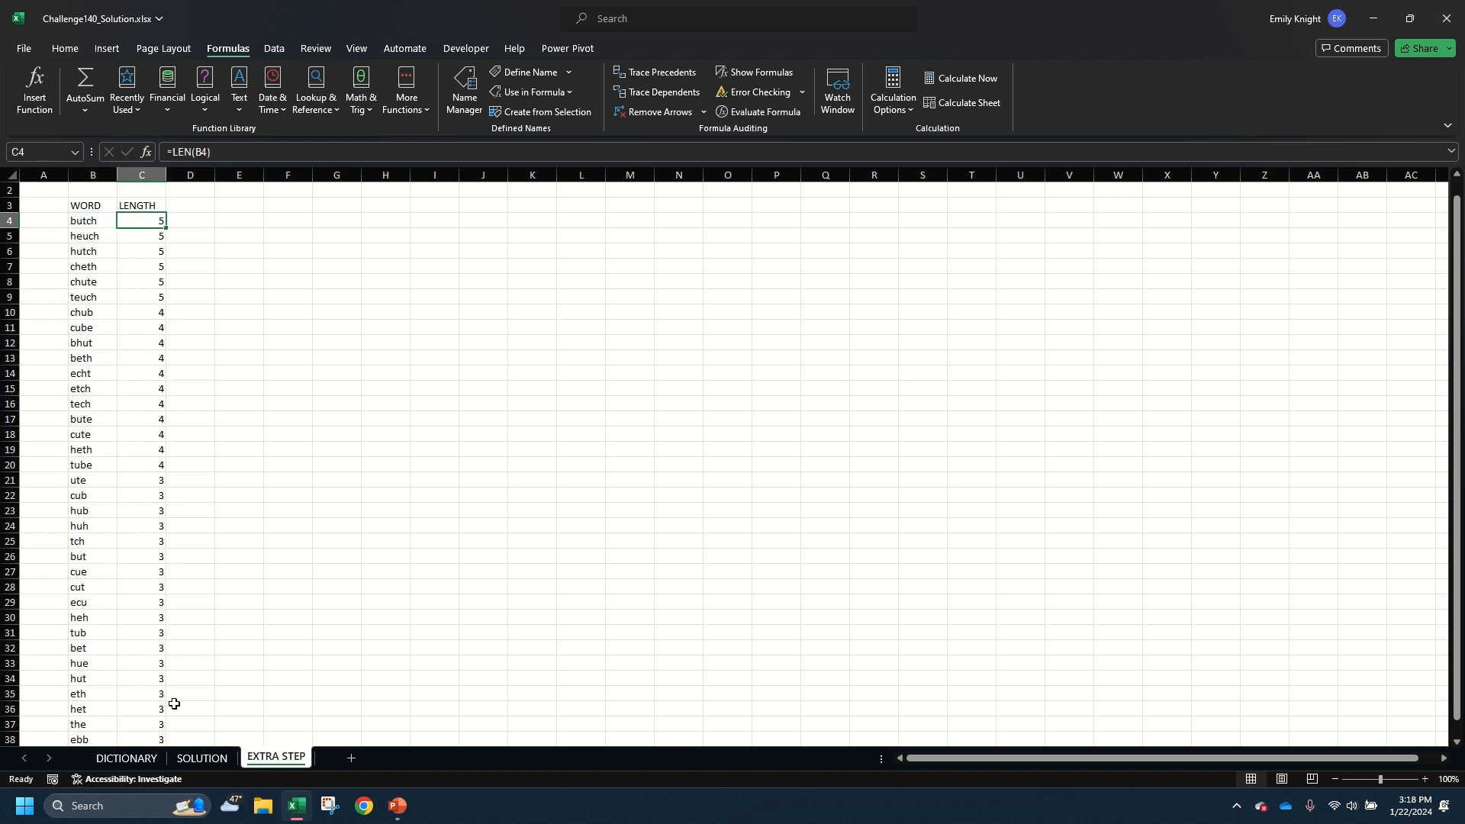